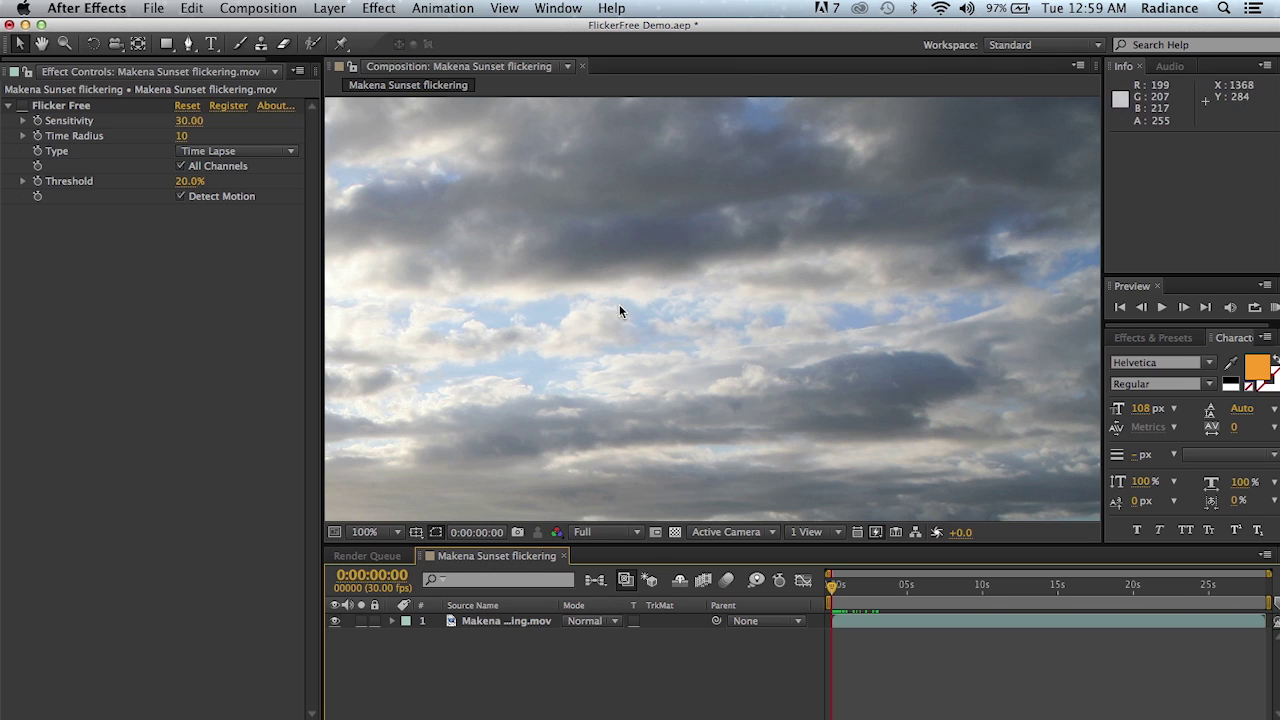
# Step: Zoom the viewer to 33.3% and RAM-preview the flickering sunset clip
pyautogui.click(398, 532)
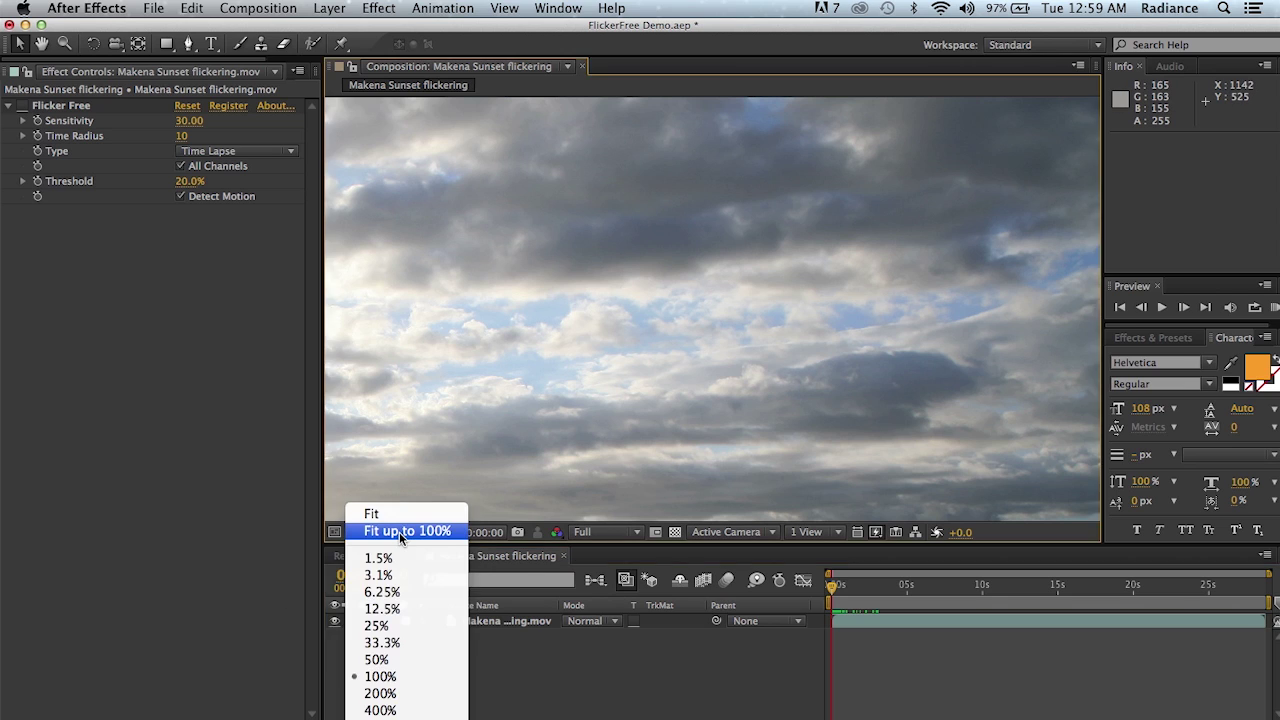
pyautogui.click(406, 643)
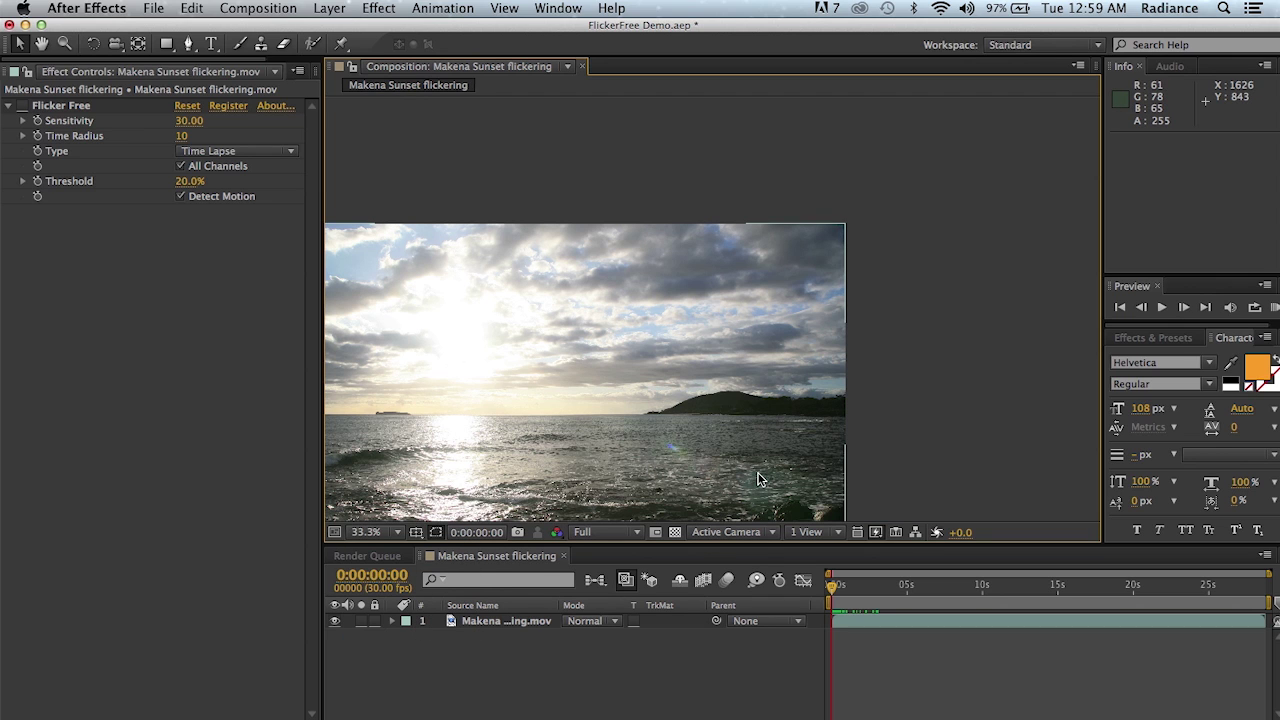
pyautogui.click(1272, 307)
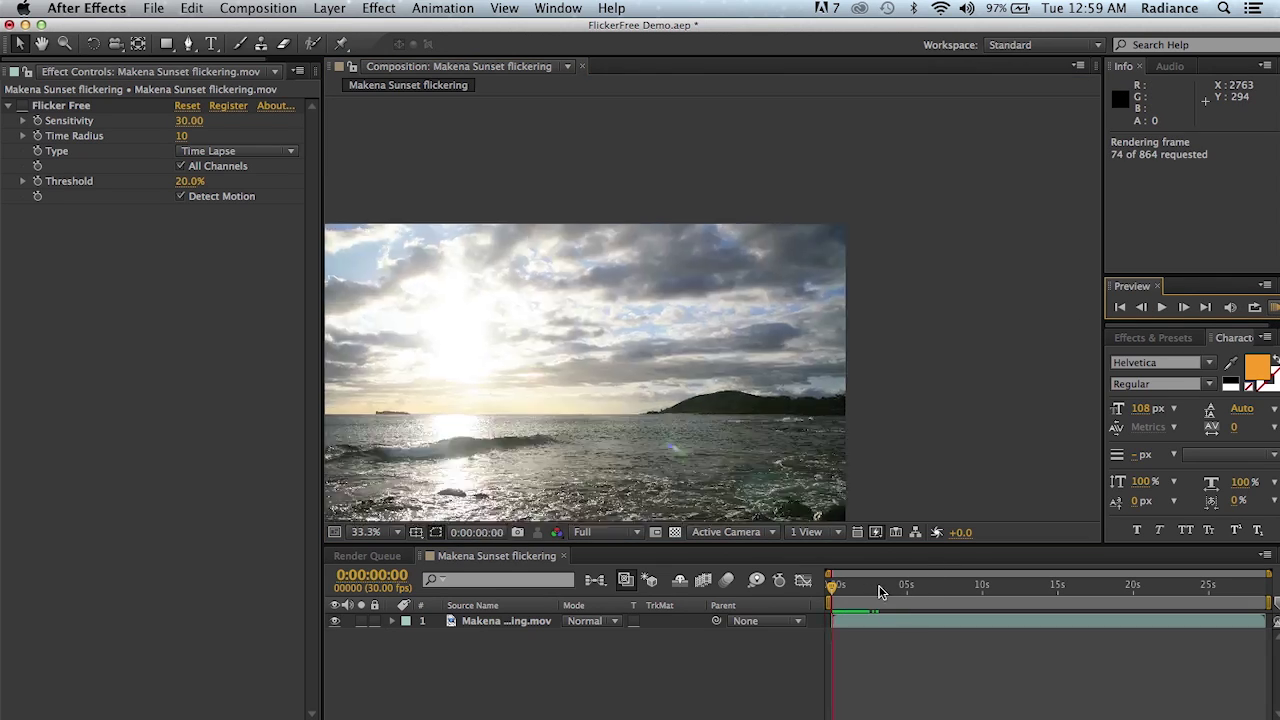
pyautogui.click(878, 591)
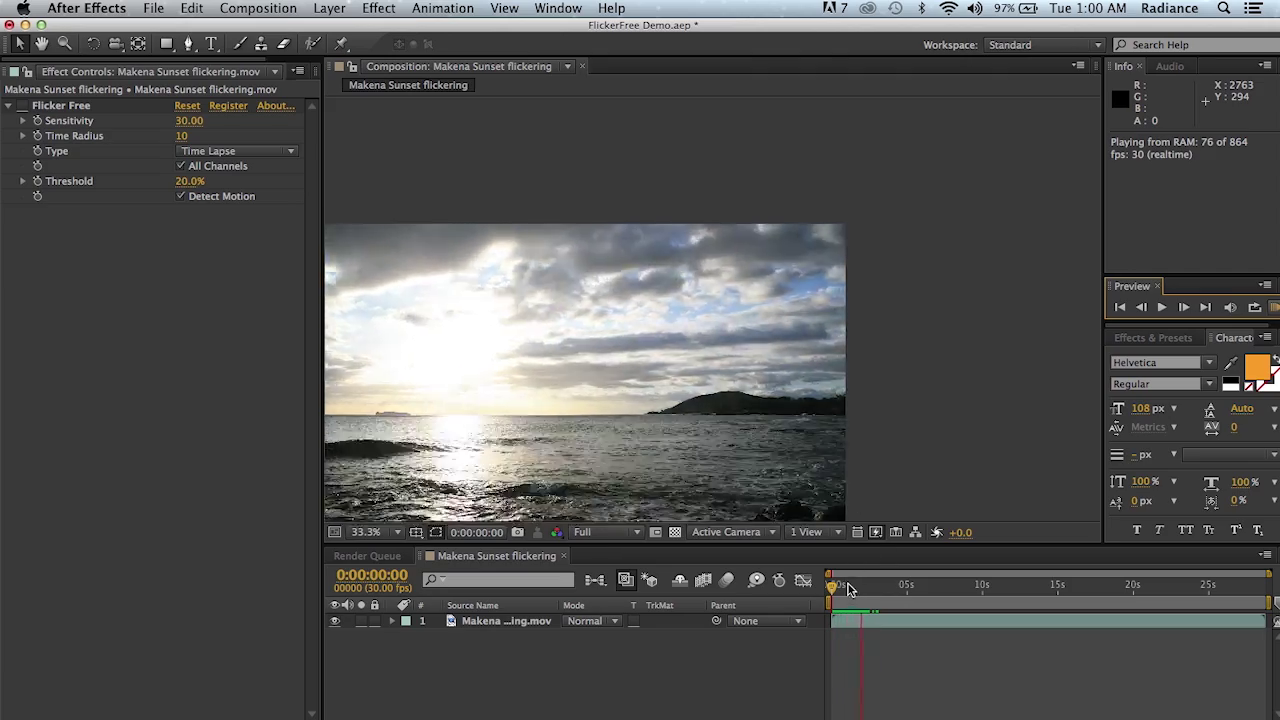
# Step: Set the viewer to 100% and RAM-preview the sunset clouds twice to inspect the flicker
pyautogui.press('space')
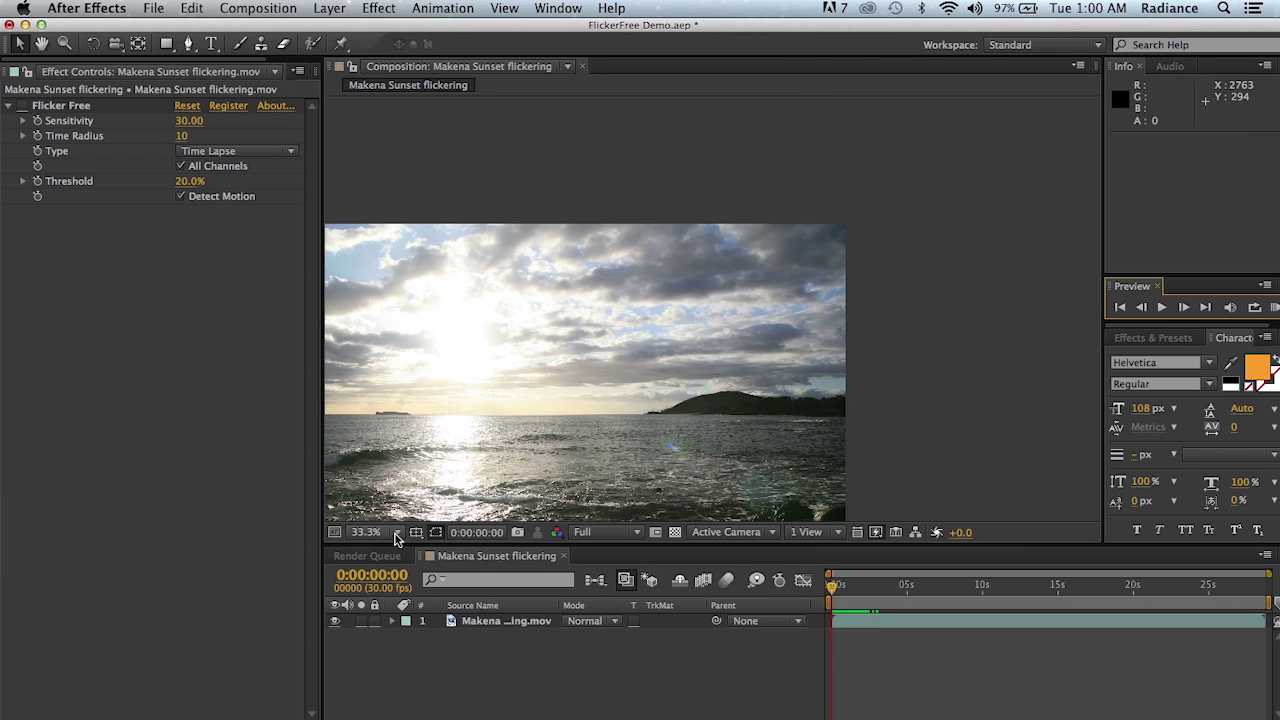
pyautogui.click(396, 538)
pyautogui.click(410, 677)
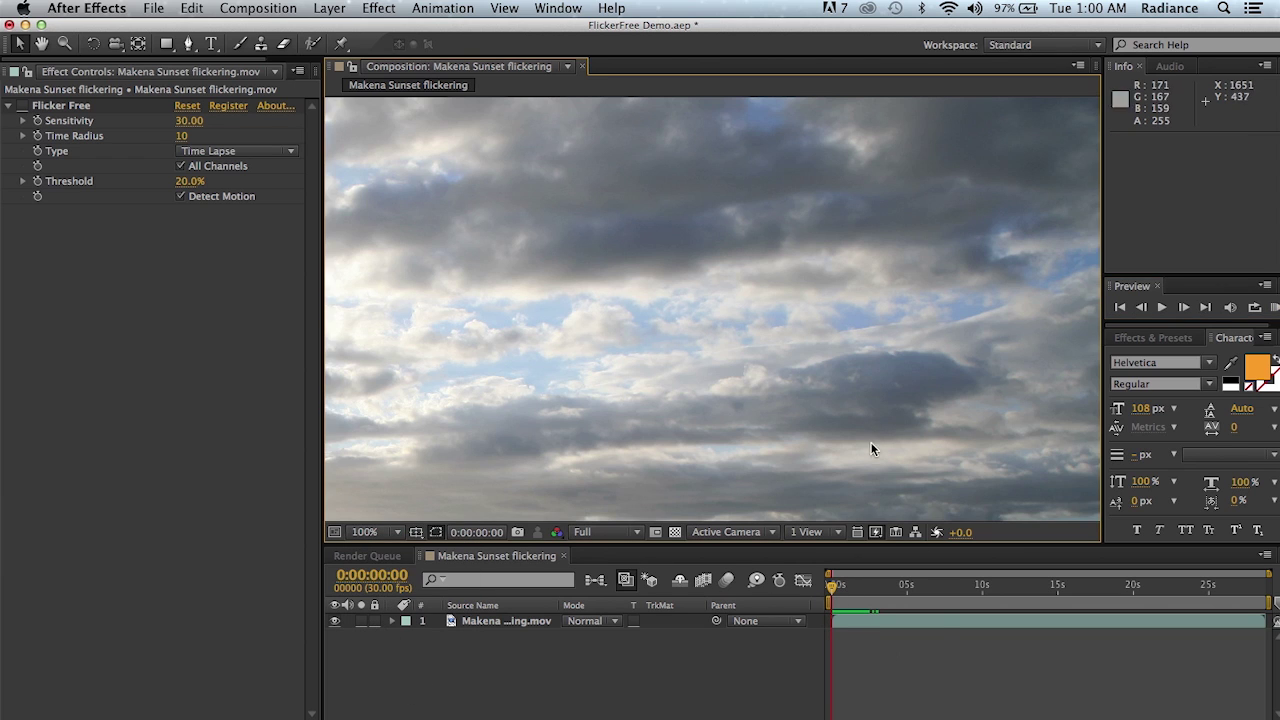
pyautogui.press('KP_0')
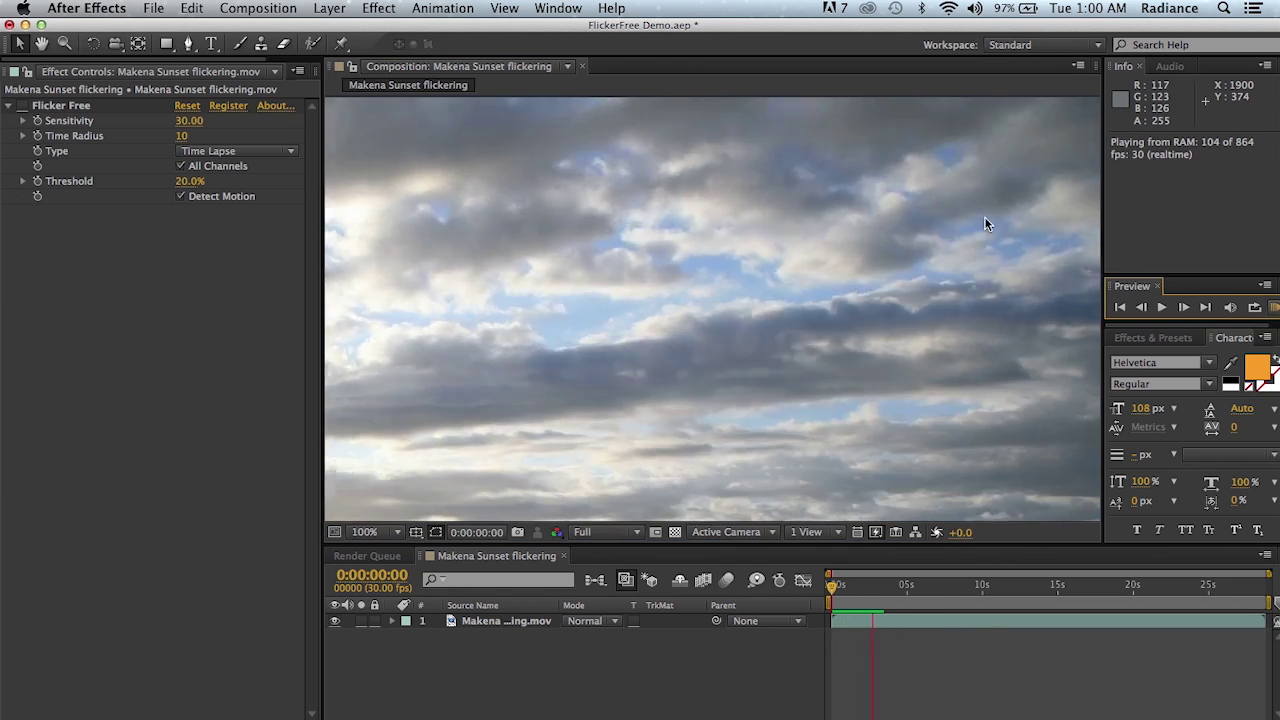
pyautogui.press('space')
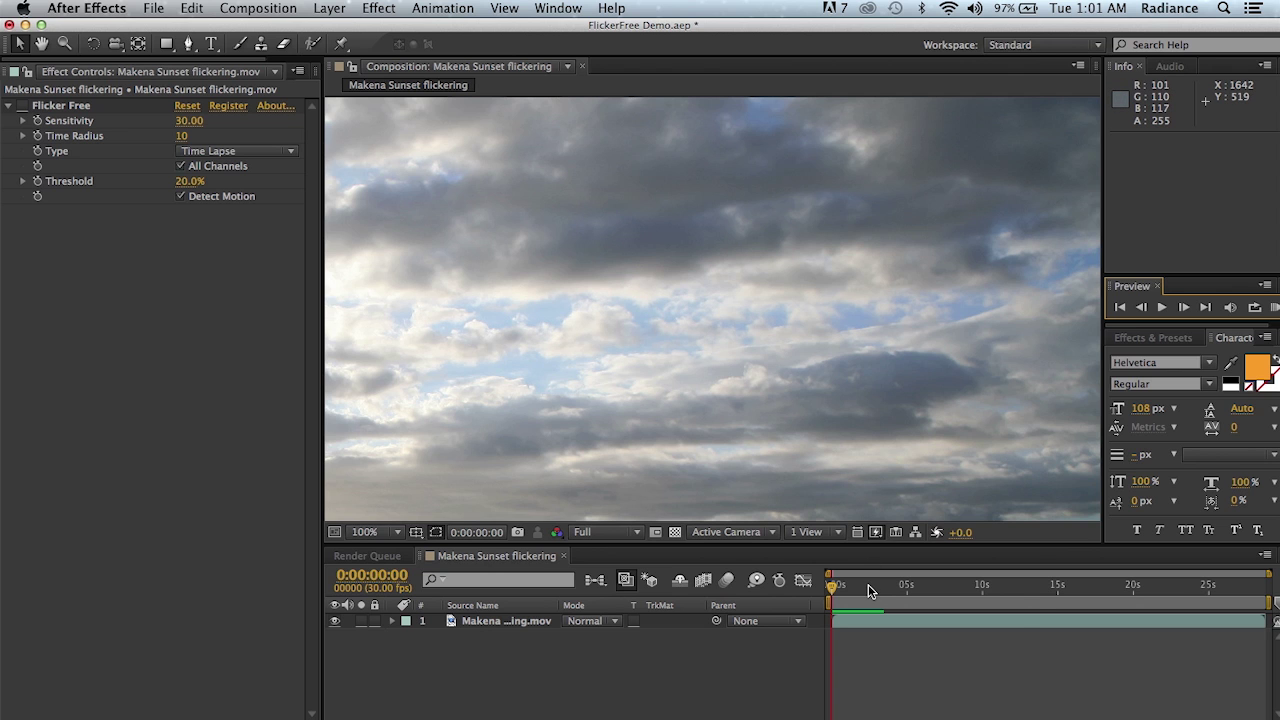
pyautogui.click(1273, 307)
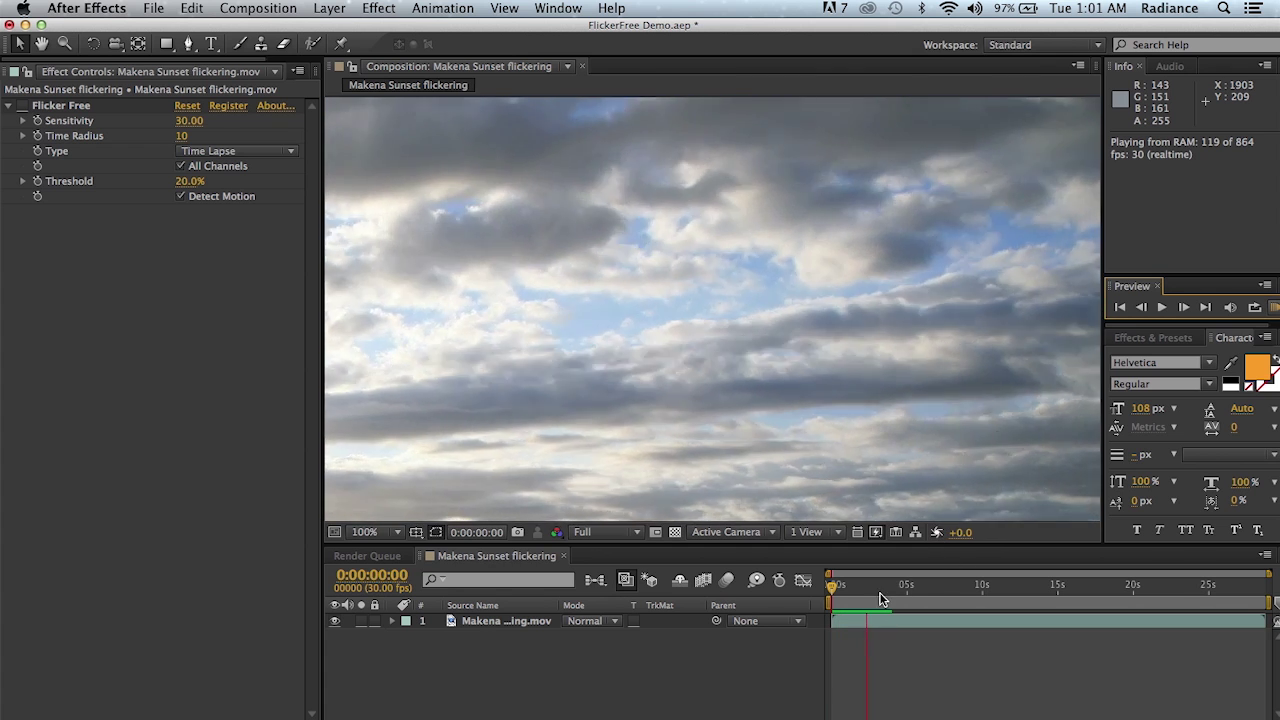
pyautogui.press('space')
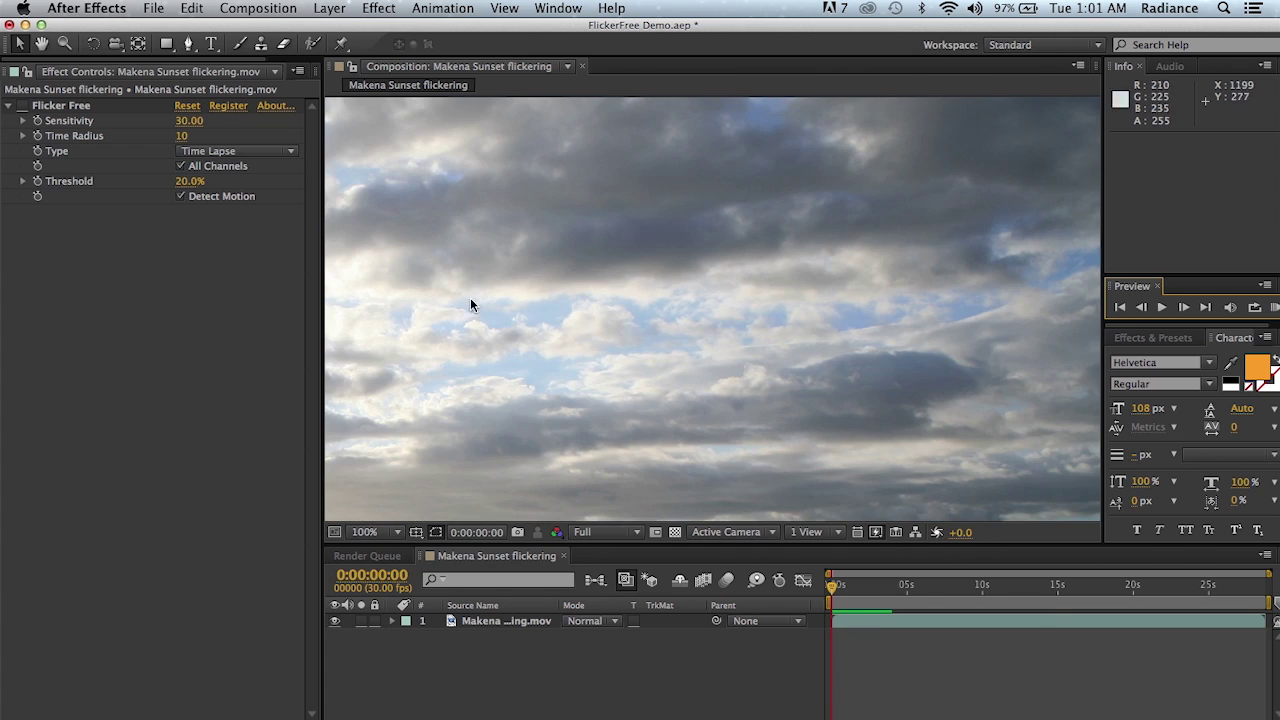
# Step: Remove Flicker Free from the sunset clip and reapply it from Effect > Digital Anarchy
pyautogui.press('super+shift+e')
pyautogui.click(379, 8)
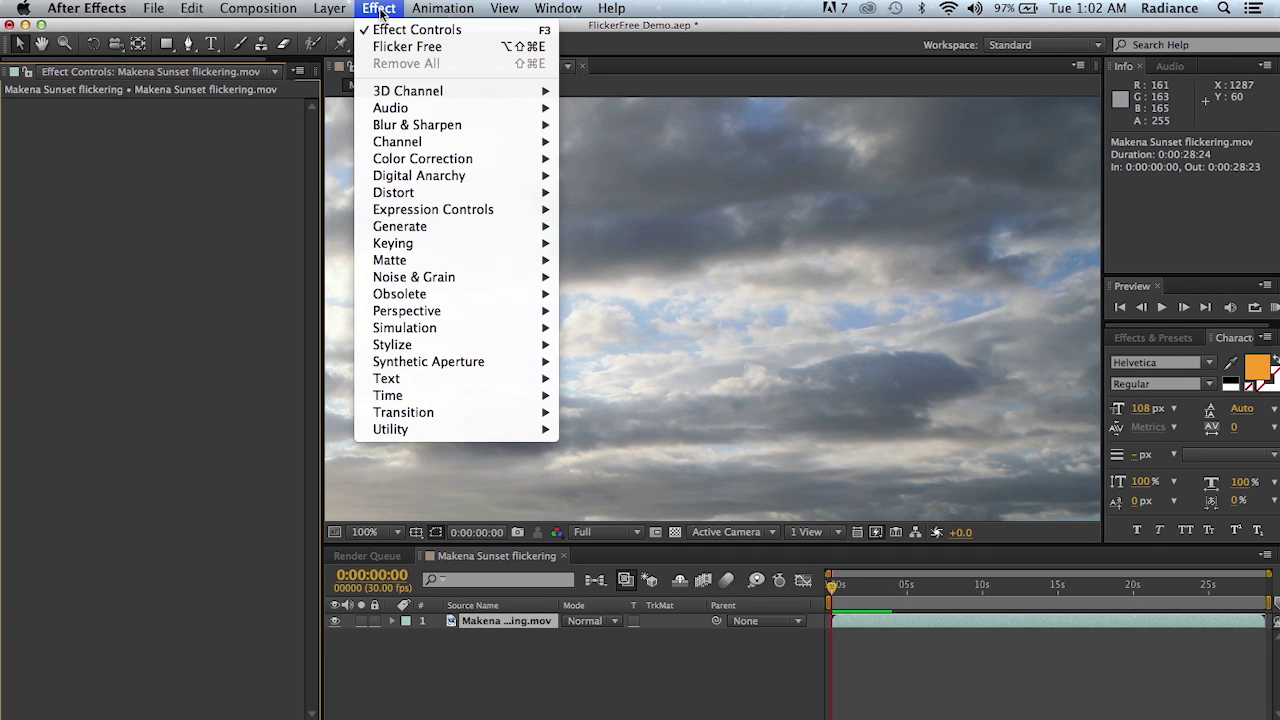
pyautogui.moveTo(515, 176)
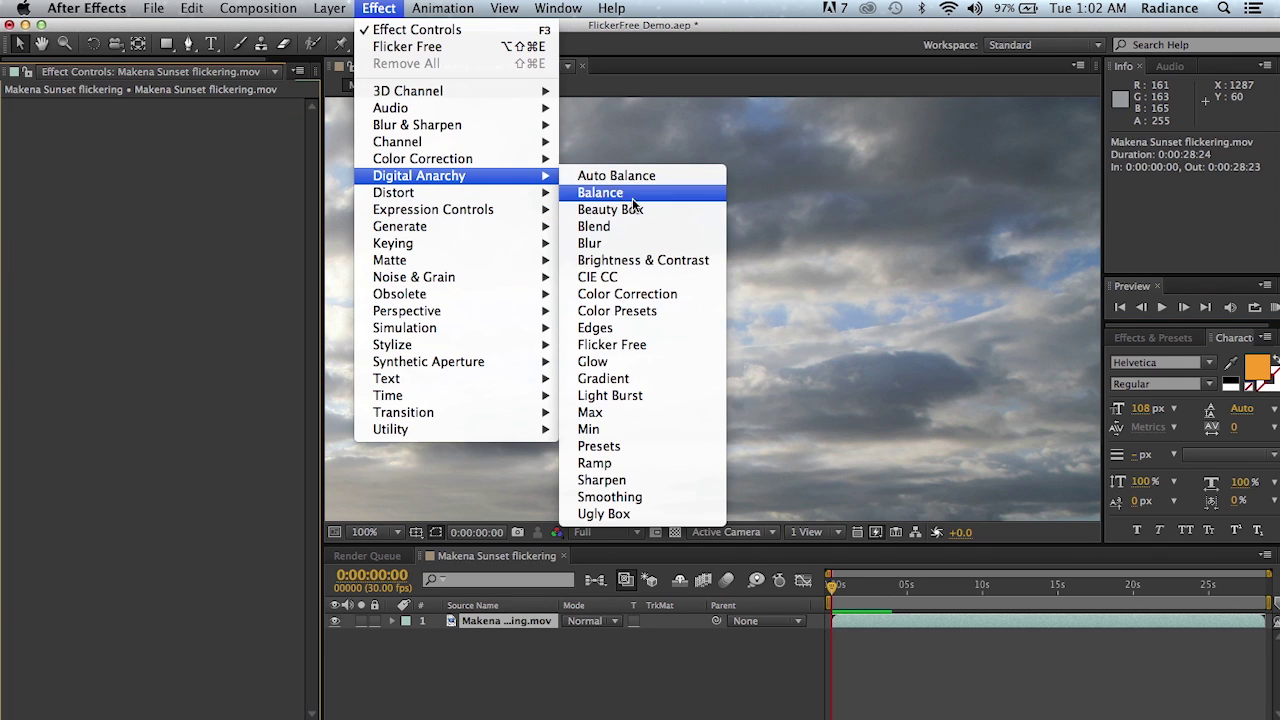
pyautogui.click(664, 344)
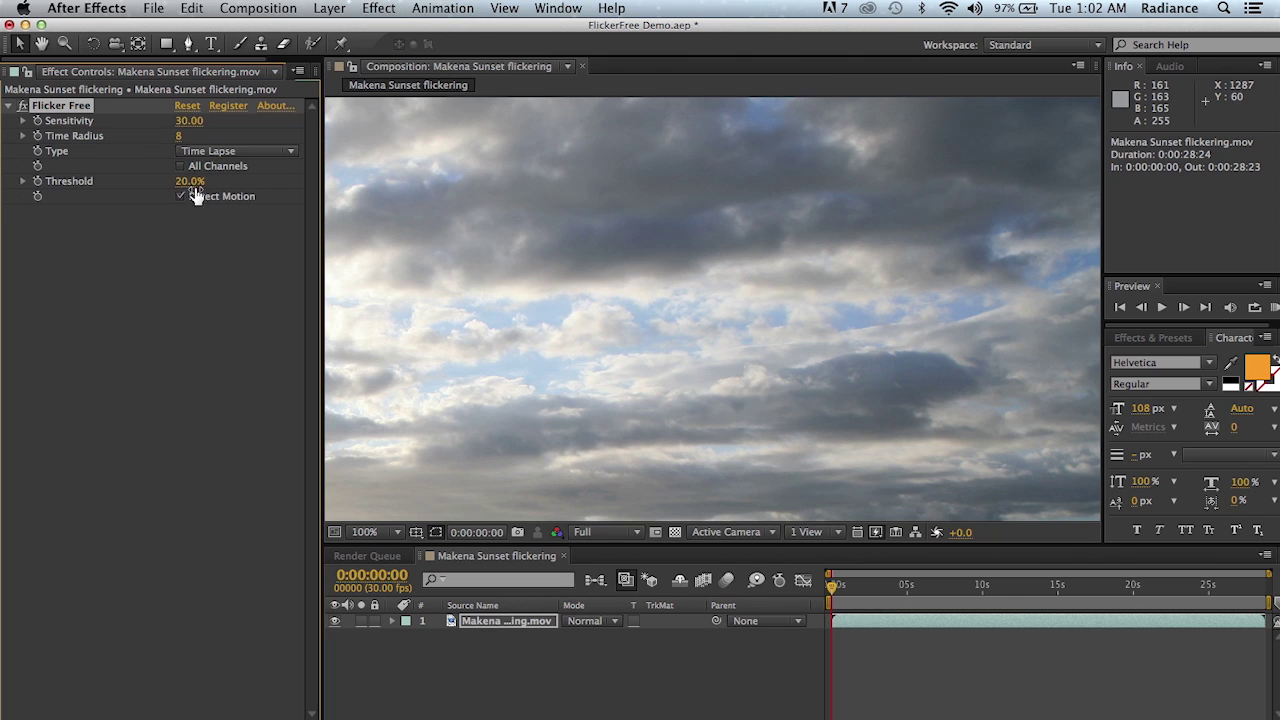
# Step: Set Flicker Free's Time Radius to 10
pyautogui.click(179, 136)
pyautogui.write('10')
pyautogui.press('Return')
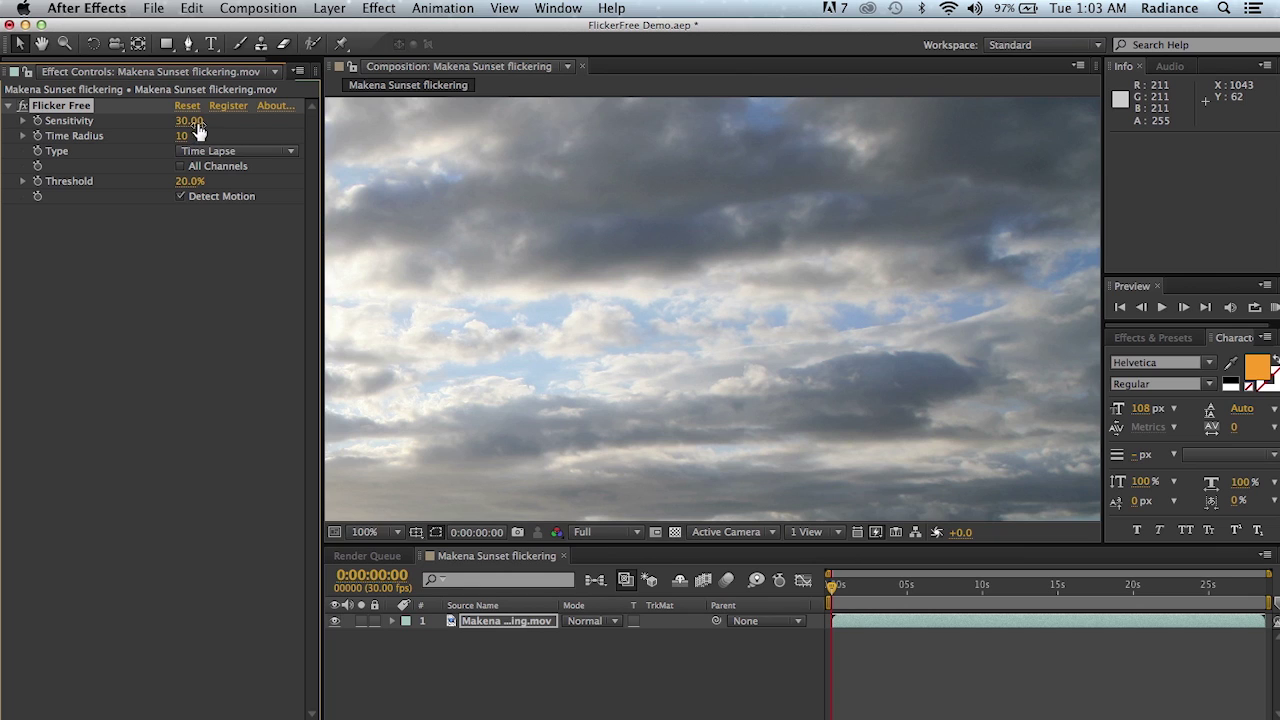
pyautogui.click(239, 154)
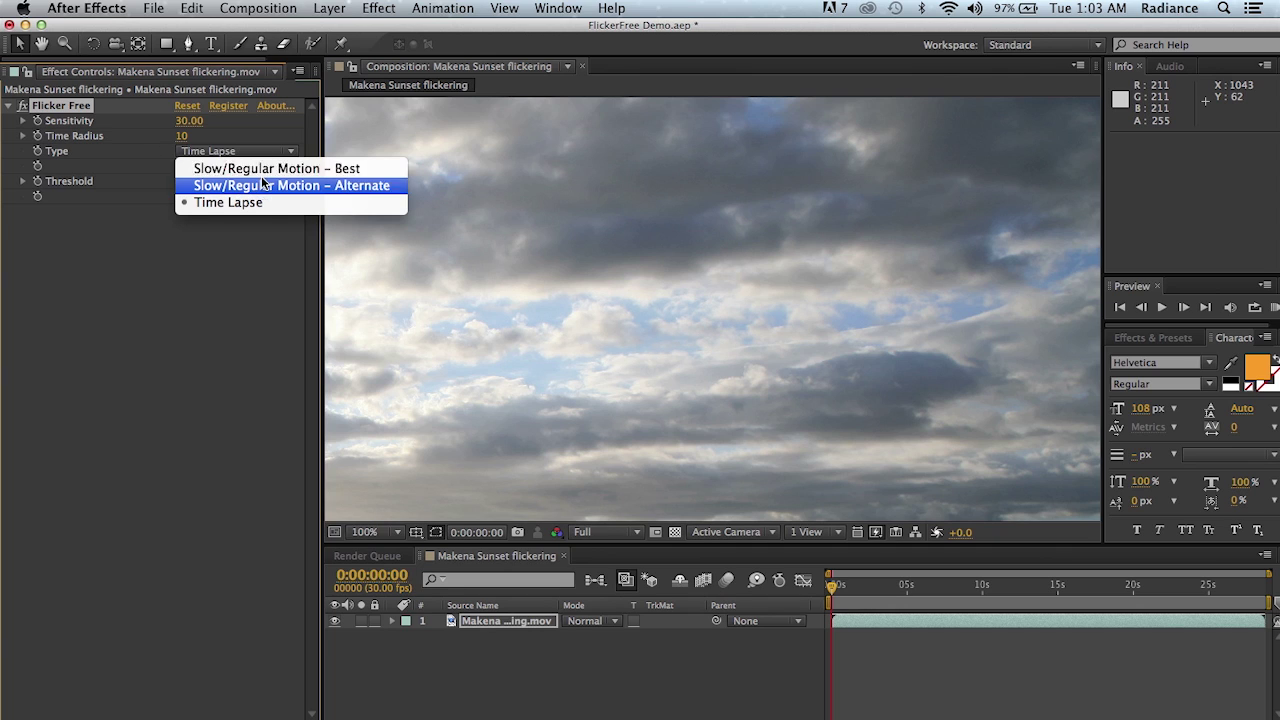
pyautogui.click(270, 168)
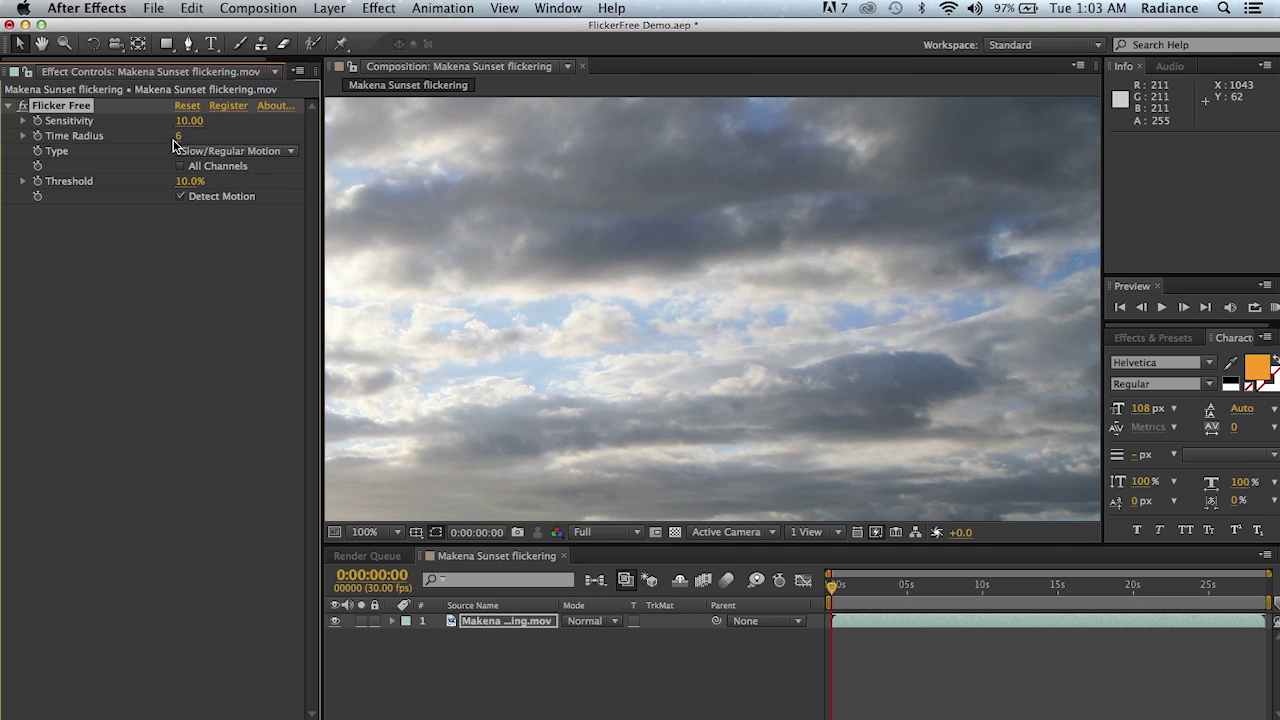
pyautogui.click(242, 153)
pyautogui.click(260, 202)
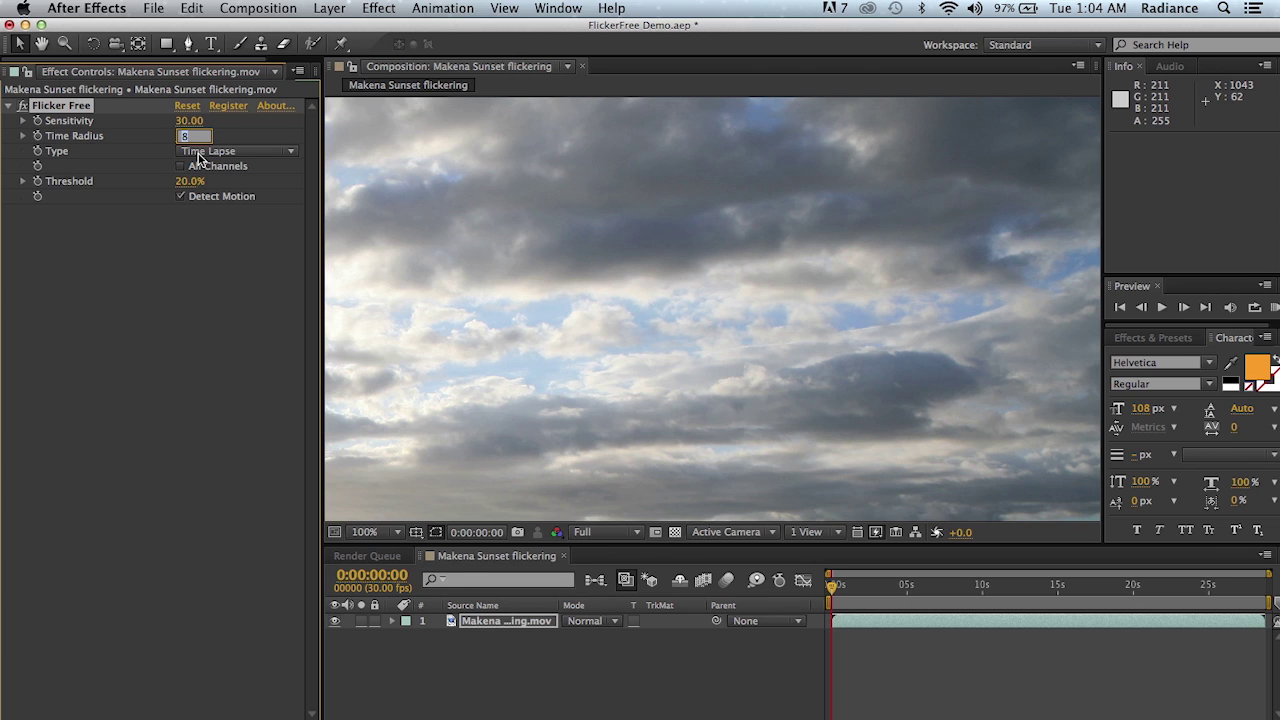
pyautogui.write('10')
pyautogui.press('Return')
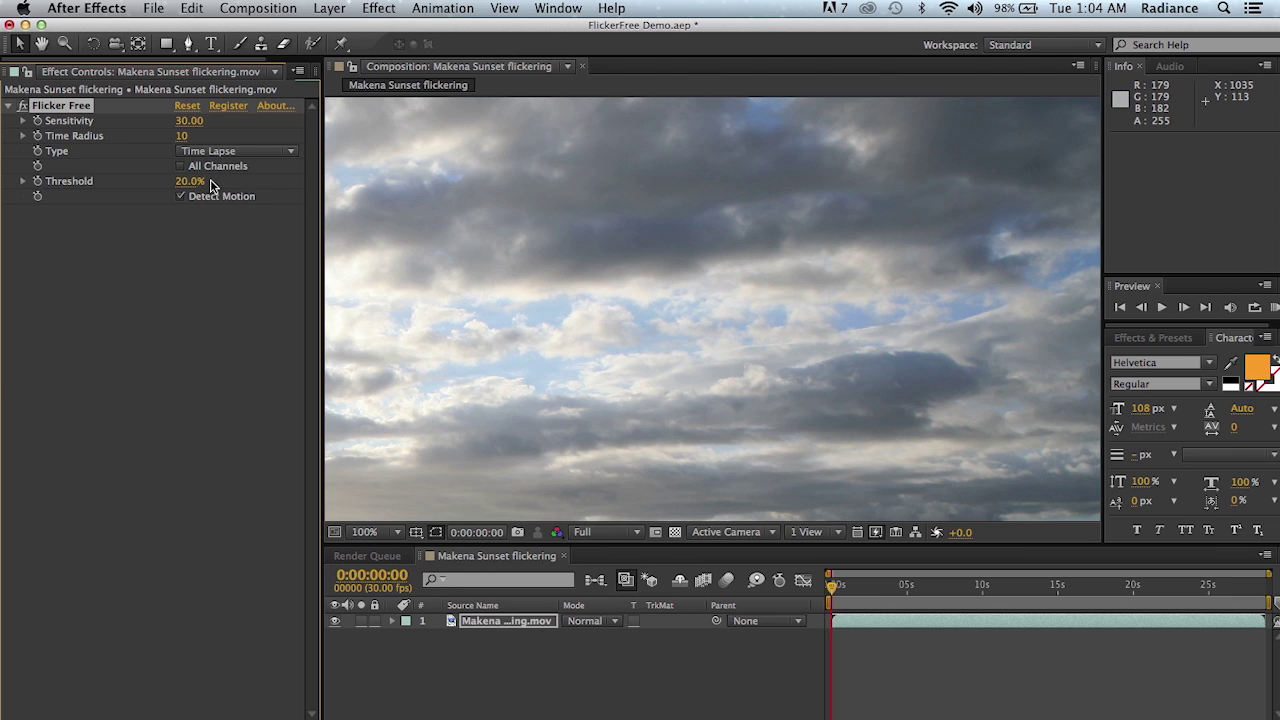
pyautogui.click(245, 152)
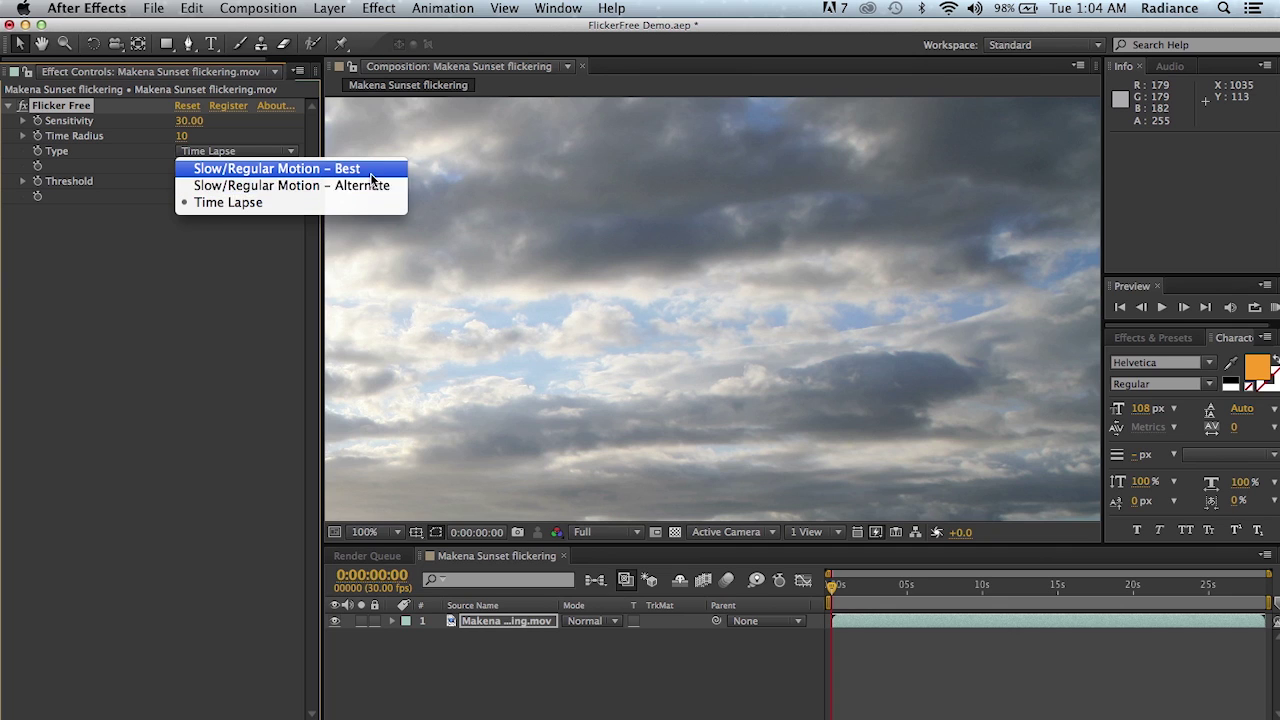
pyautogui.click(344, 204)
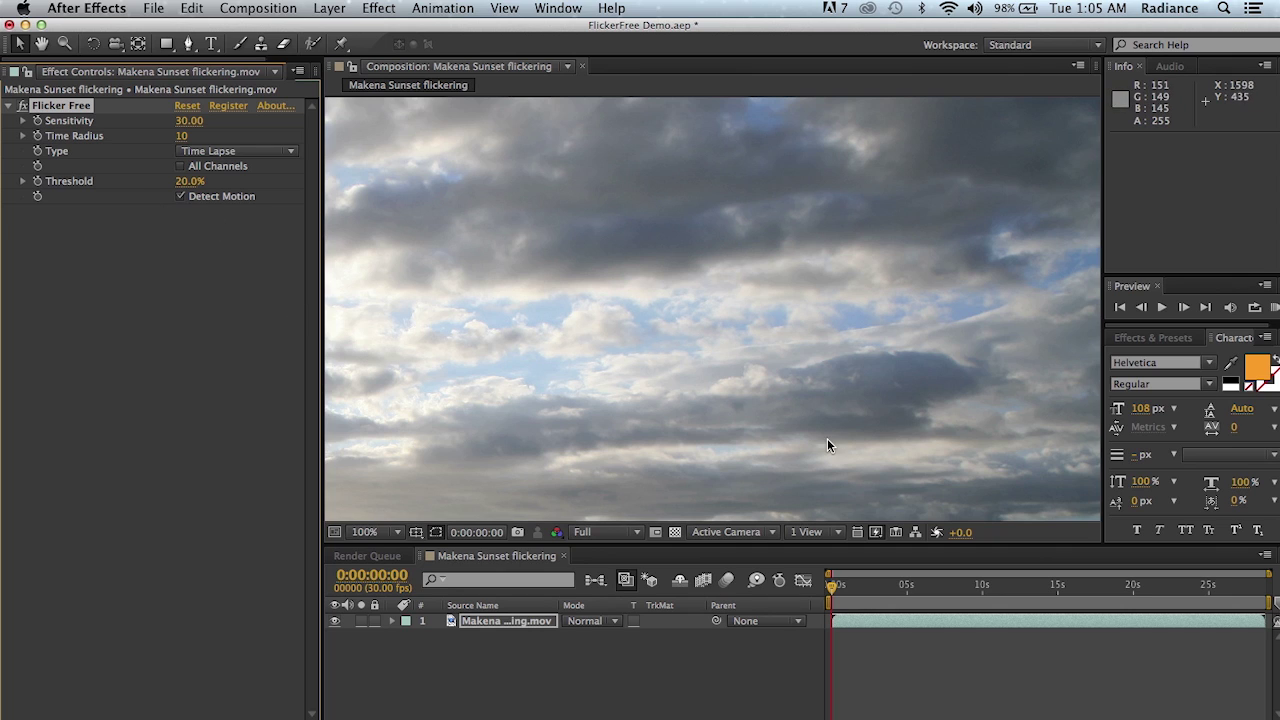
# Step: Run a RAM preview of the Time Lapse de-flickered sunset clip at 30 fps
pyautogui.click(1274, 310)
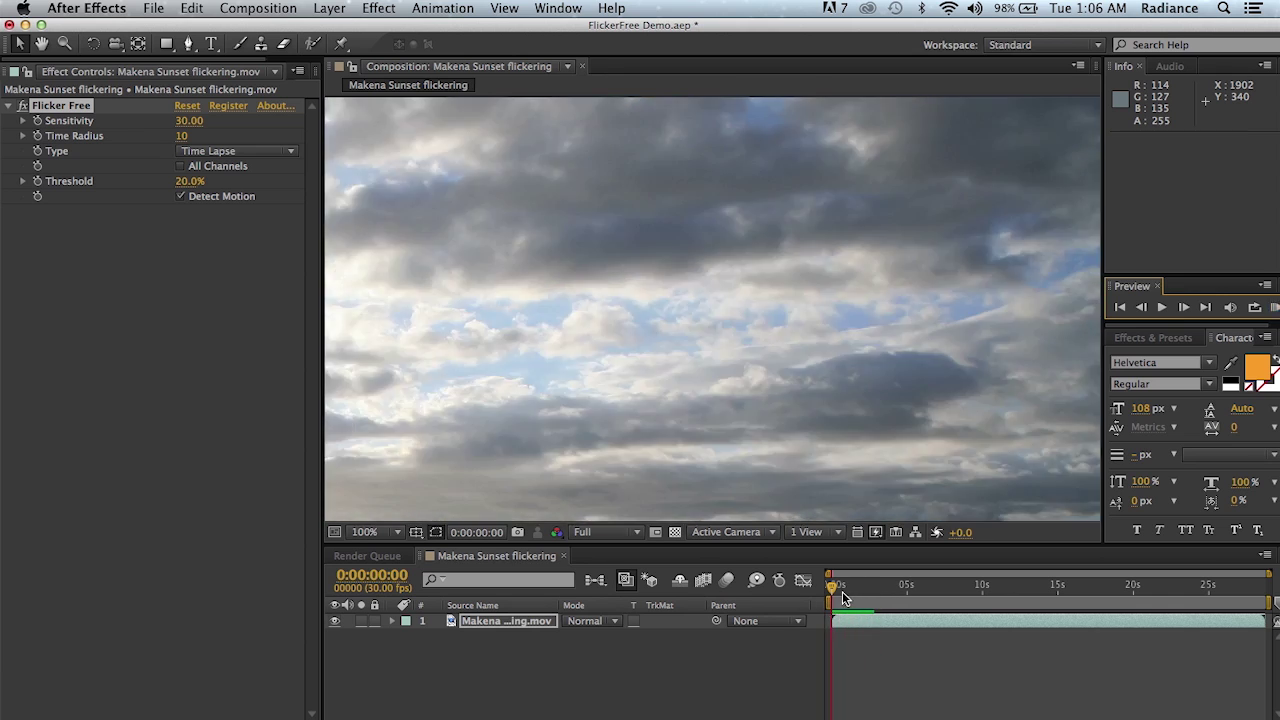
# Step: Zoom the viewer to 33.3% and scrub the playhead back near the clip's start
pyautogui.click(397, 532)
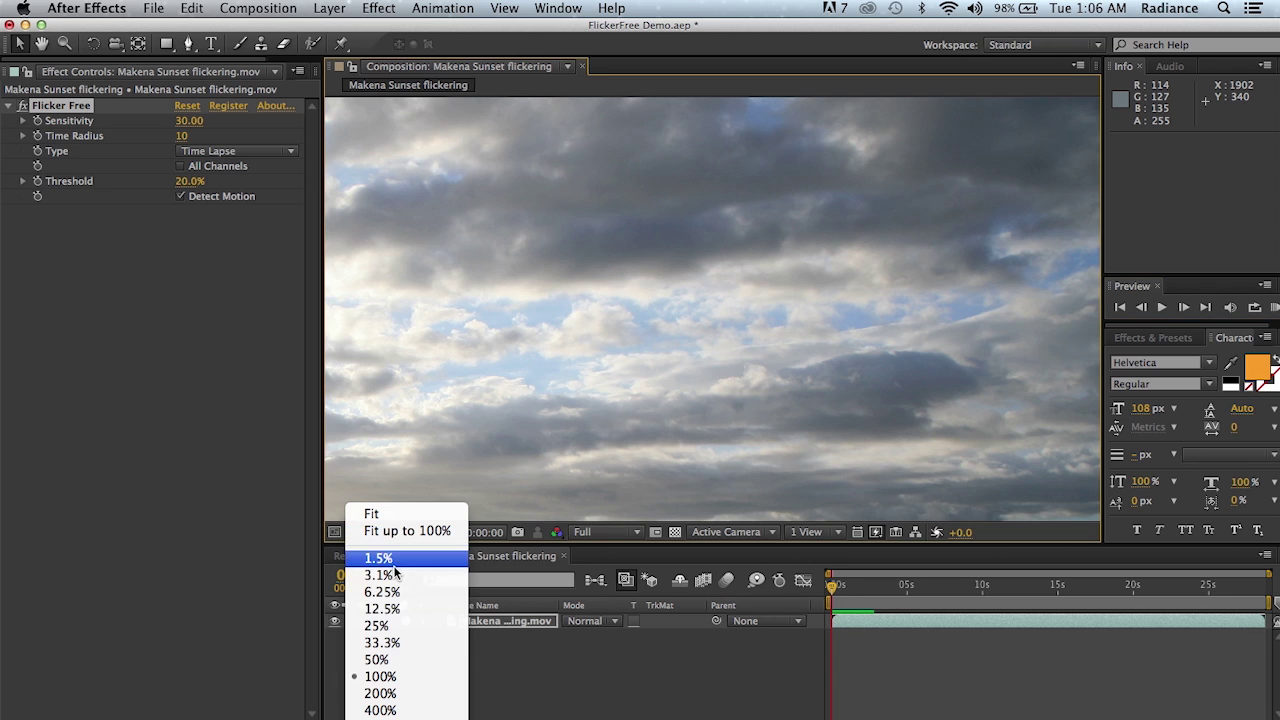
pyautogui.click(390, 643)
pyautogui.click(845, 594)
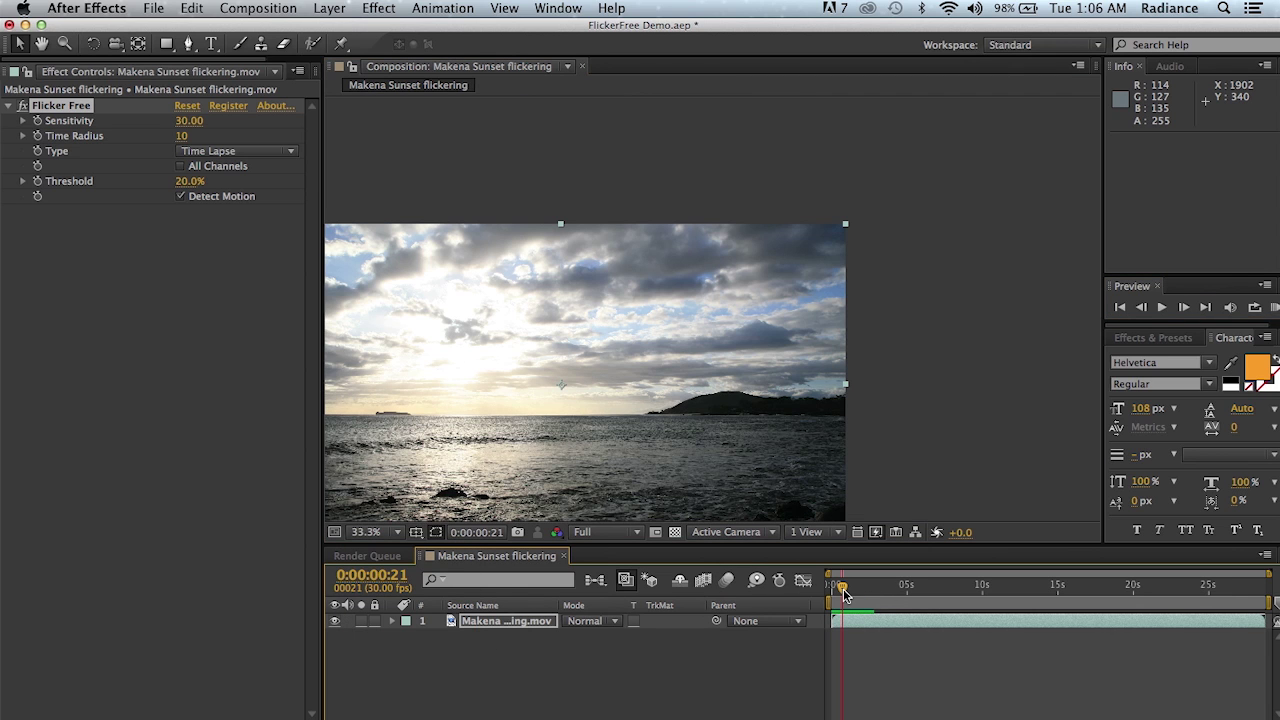
pyautogui.moveTo(845, 594); pyautogui.dragTo(840, 597)
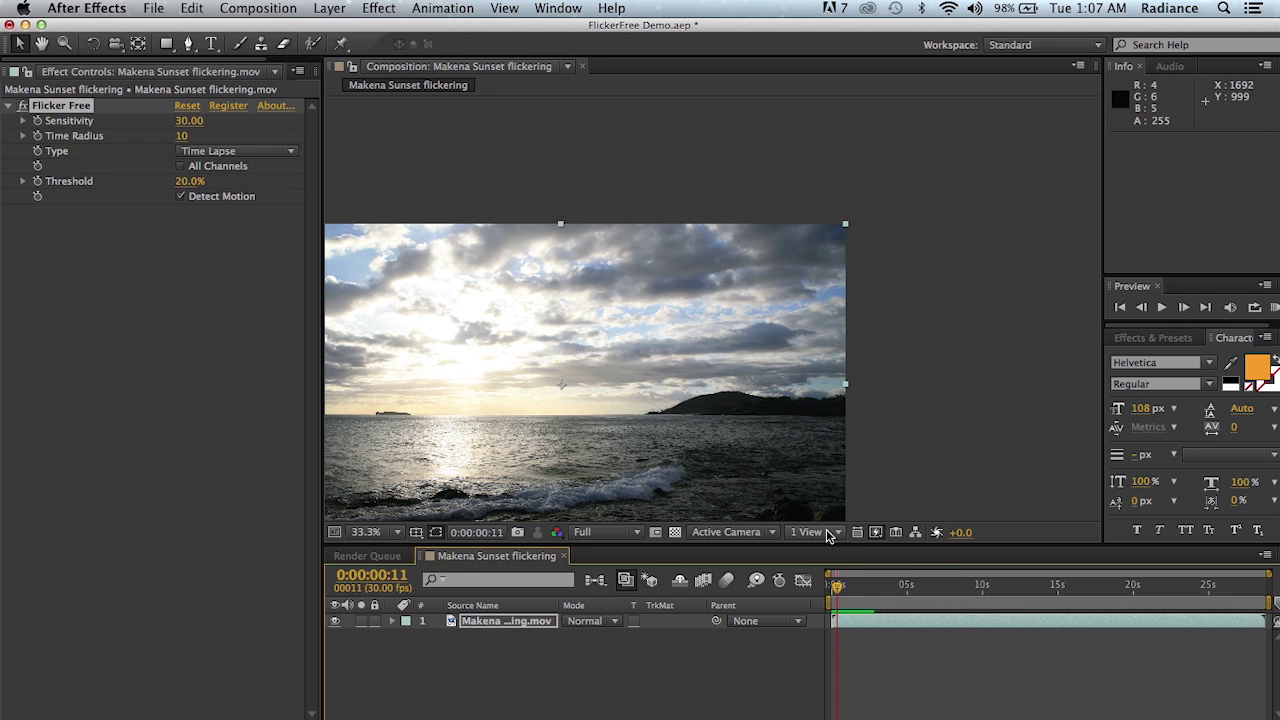
# Step: Scrub the sunset footage around two seconds, settling at 0:00:01:28
pyautogui.click(846, 586)
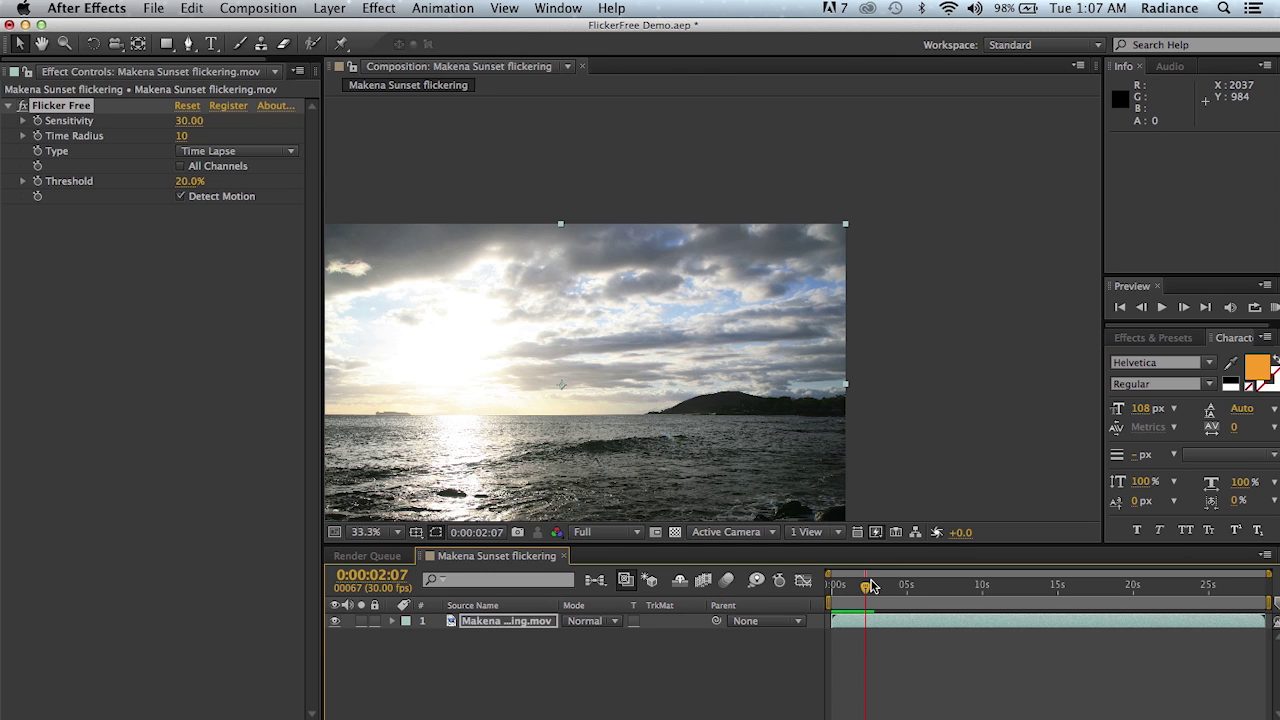
pyautogui.moveTo(866, 594)
pyautogui.mouseDown()
pyautogui.moveTo(833, 603)
pyautogui.moveTo(862, 604)
pyautogui.mouseUp()
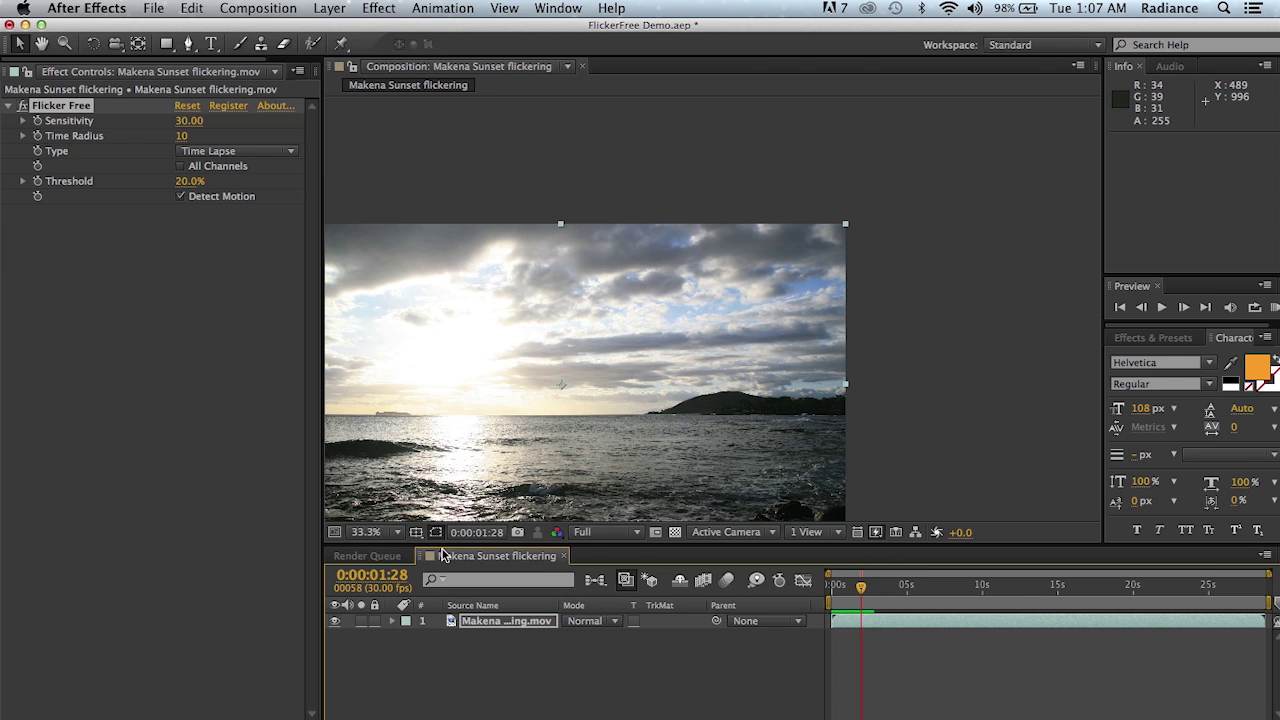
# Step: Set the viewer to 100% and RAM-preview the sunset to judge its remaining flicker
pyautogui.click(403, 533)
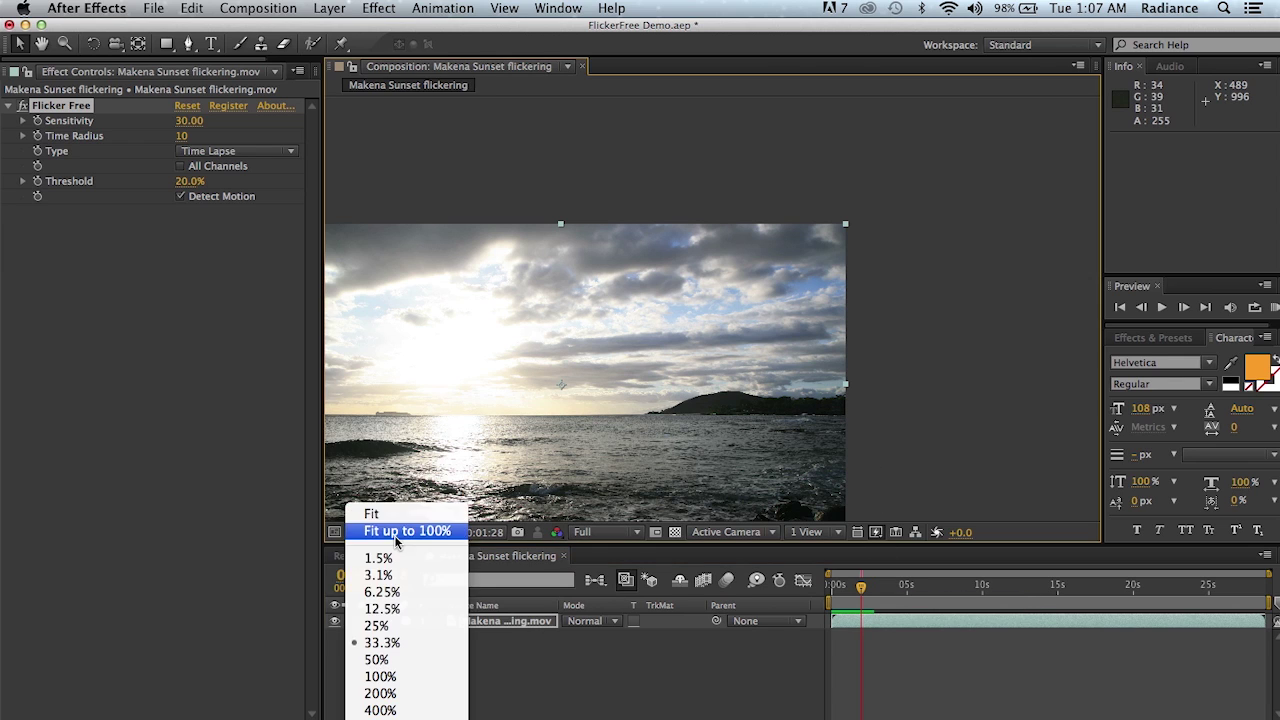
pyautogui.click(413, 678)
pyautogui.press('KP_0')
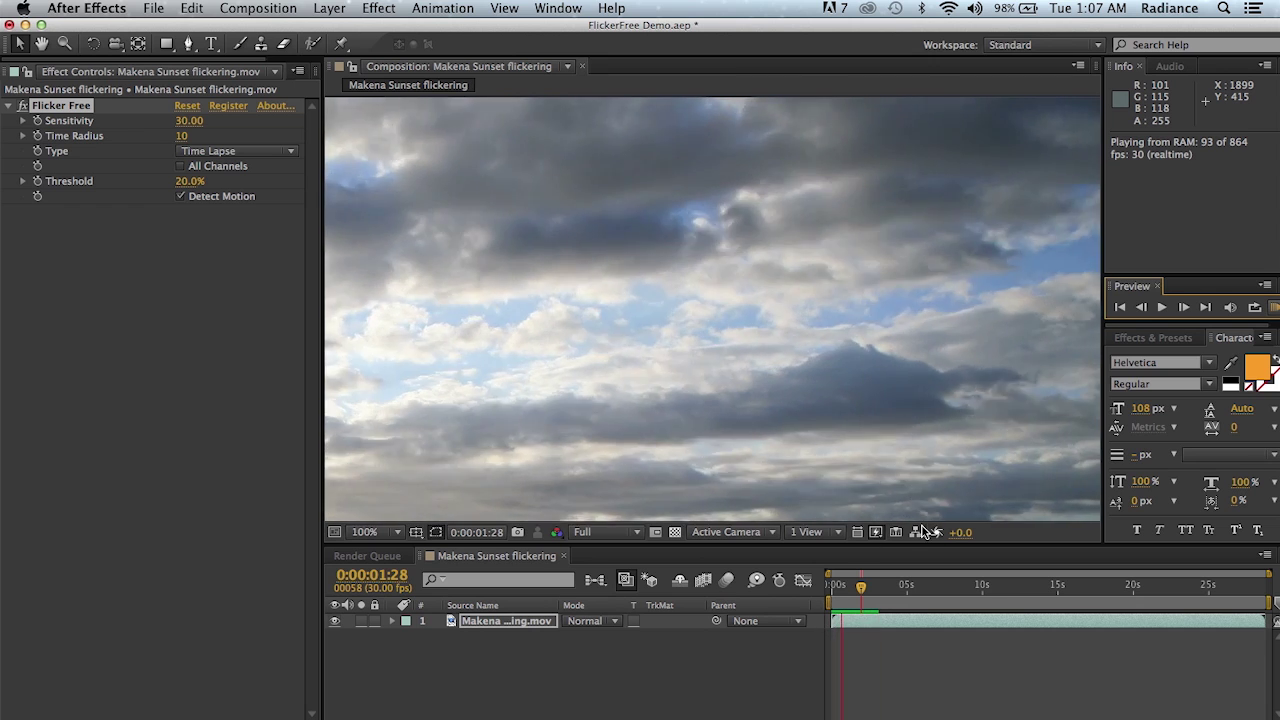
pyautogui.press('space')
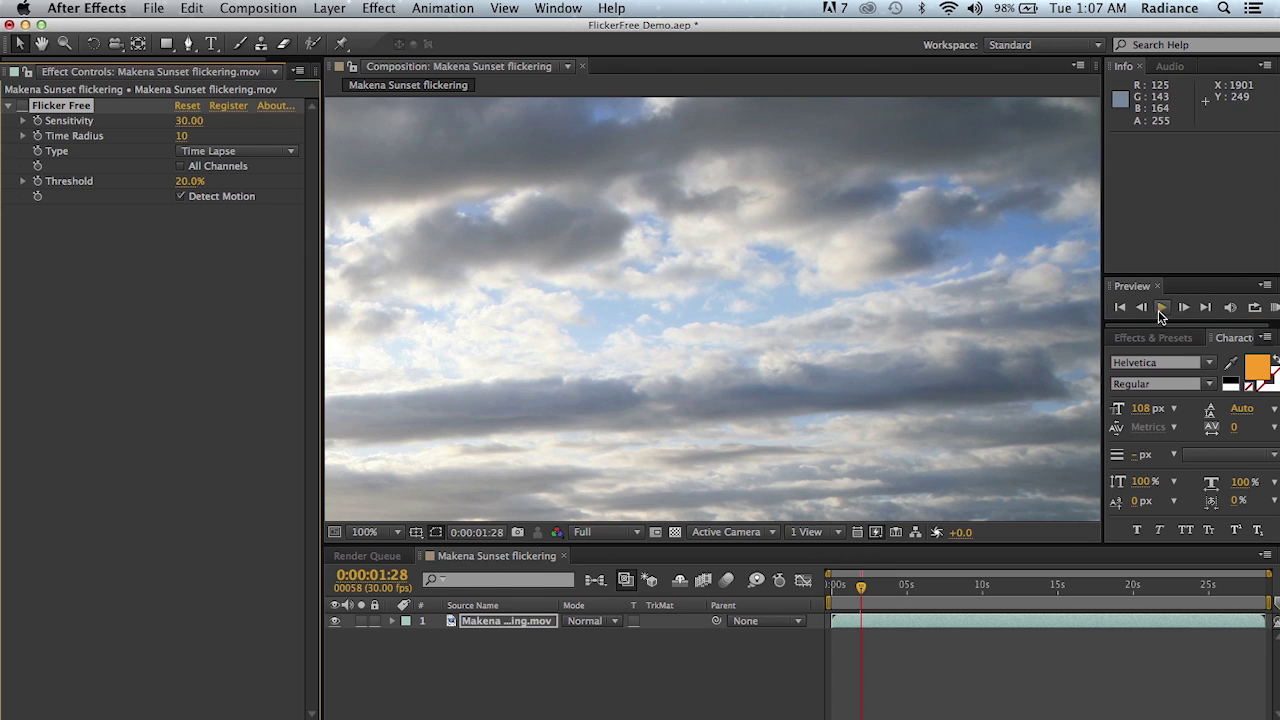
pyautogui.click(1271, 307)
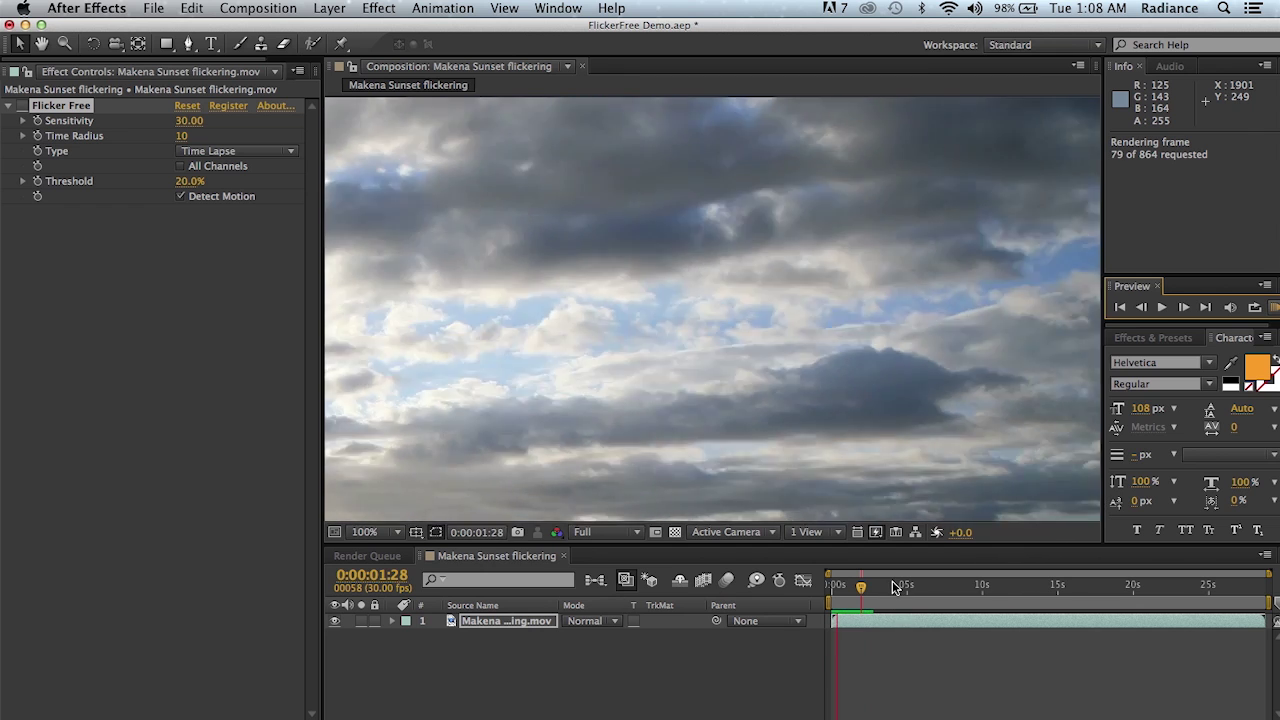
pyautogui.click(890, 595)
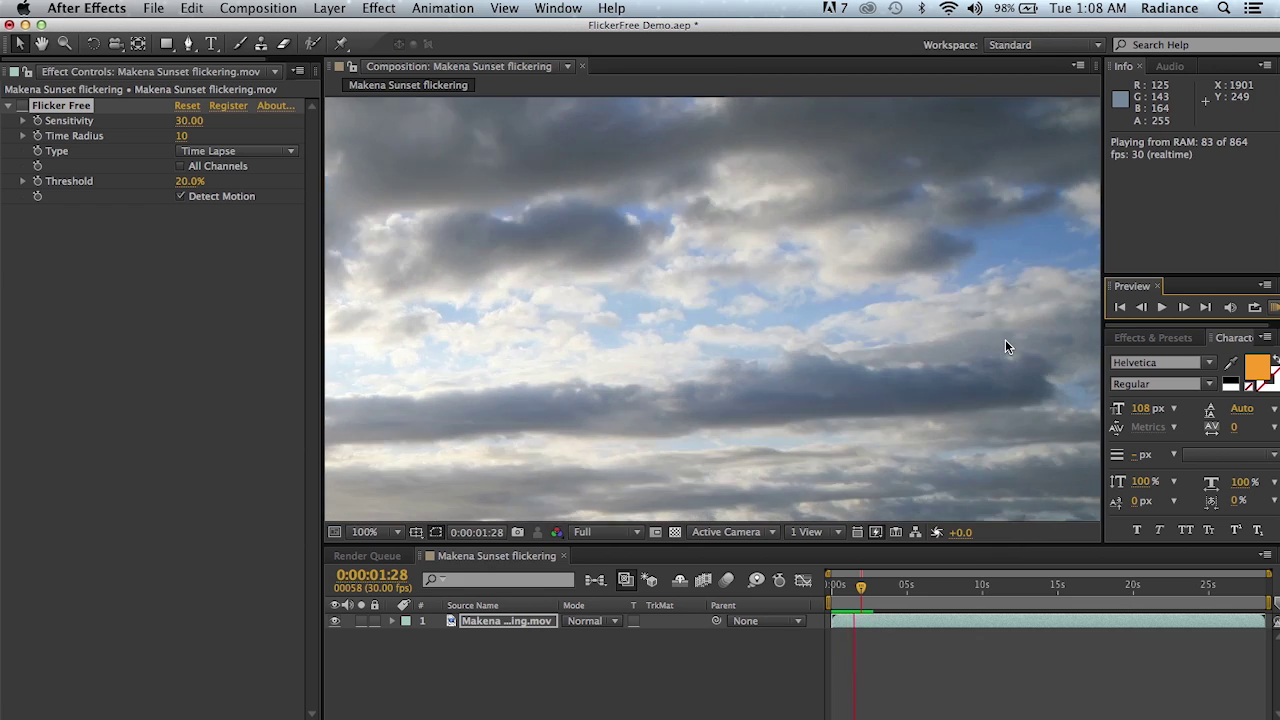
pyautogui.press('space')
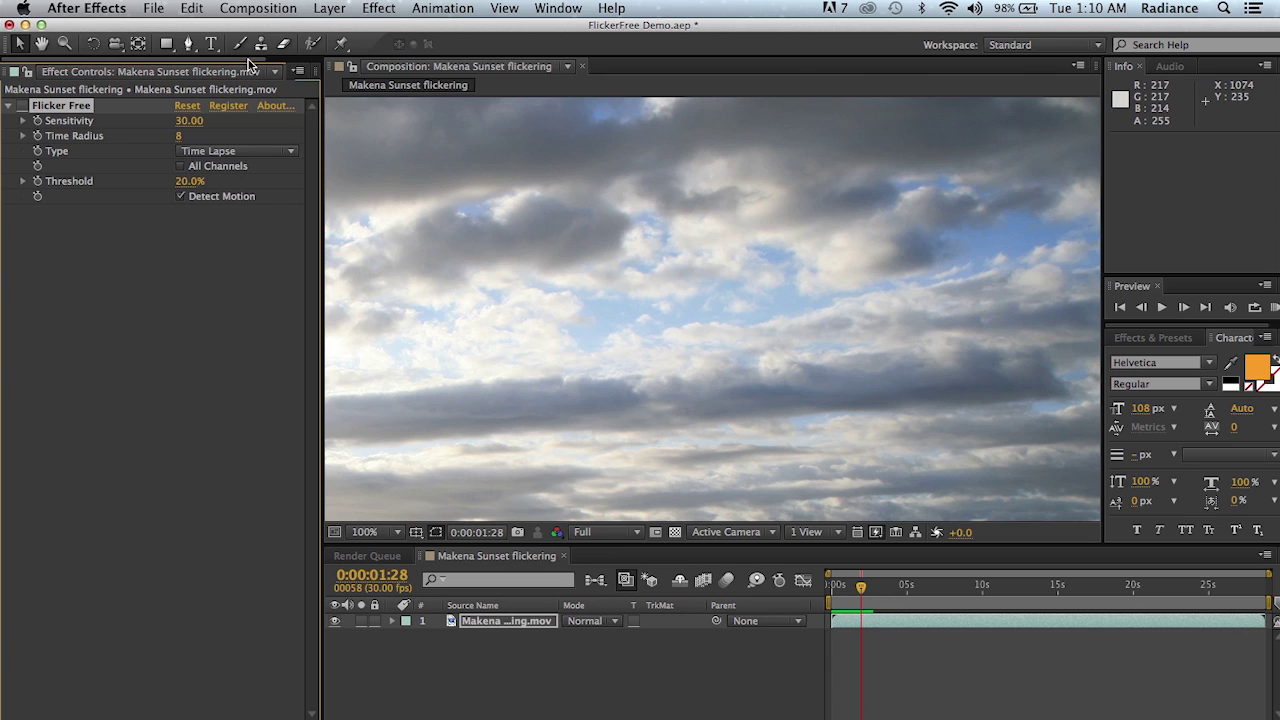
# Step: Drag Coke_flickering_short.mov from the Project panel onto Create New Composition
pyautogui.scroll(-3, 250, 68)
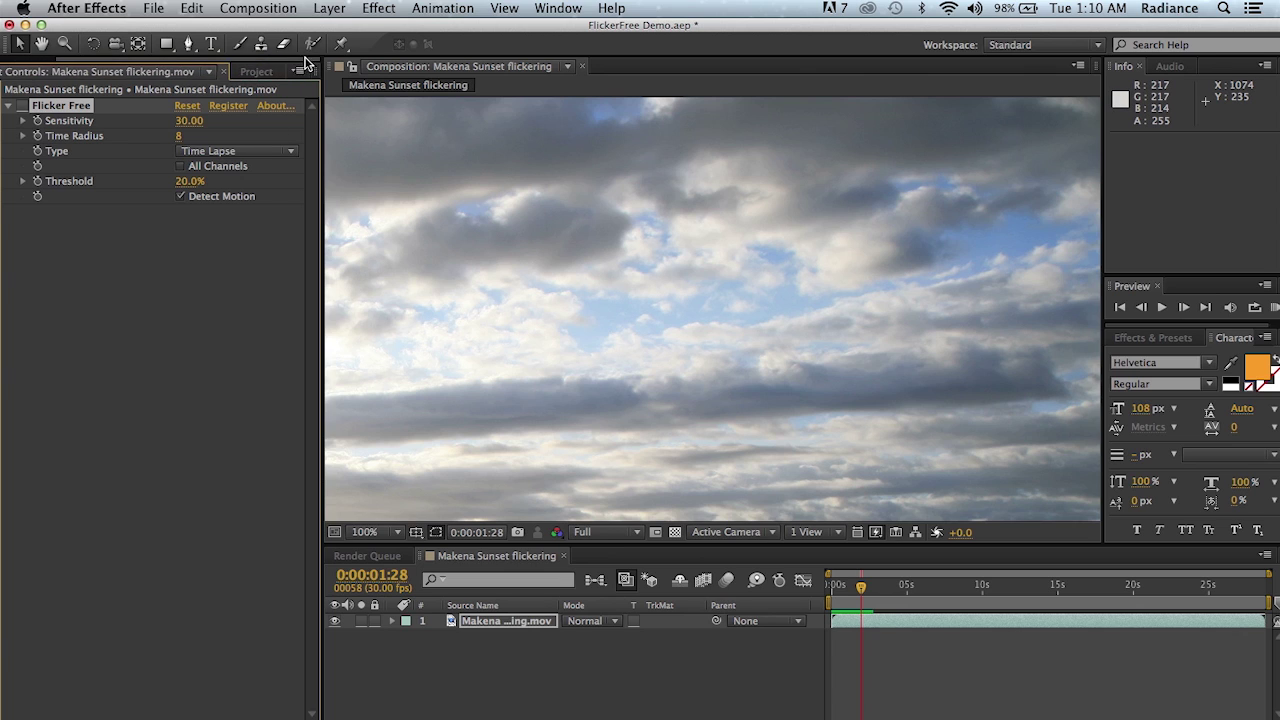
pyautogui.click(256, 71)
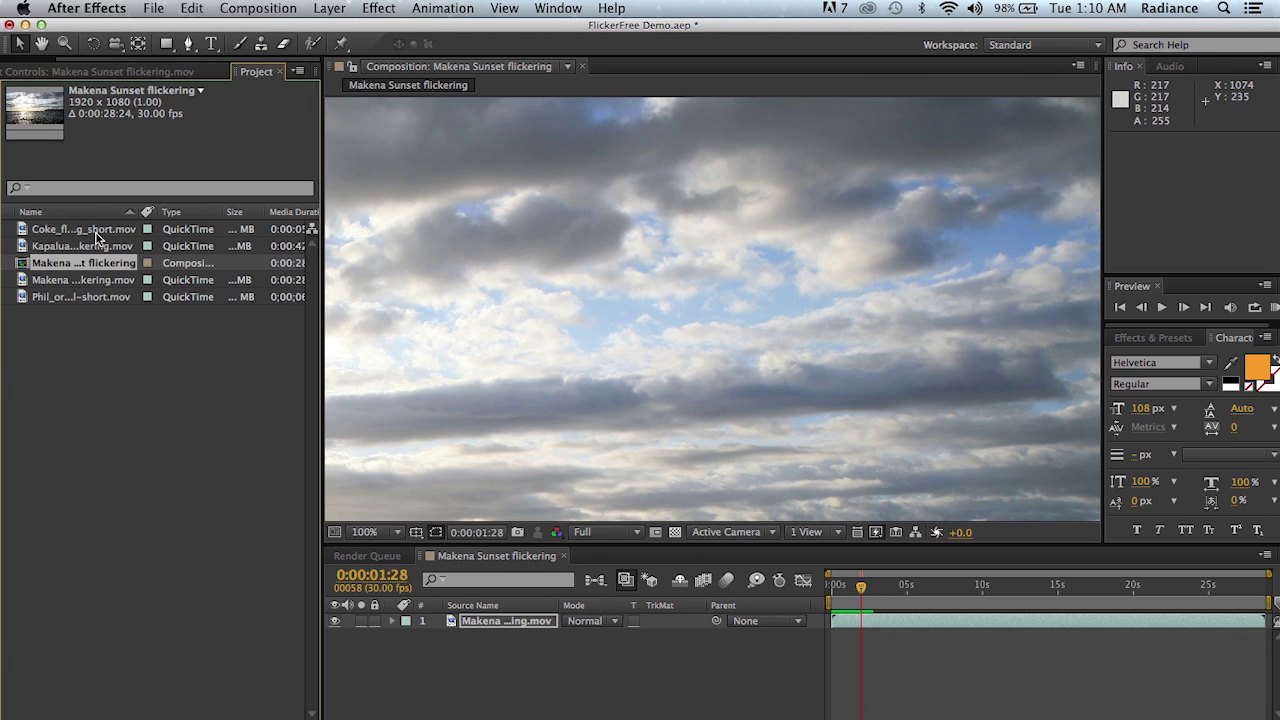
pyautogui.moveTo(92, 233); pyautogui.dragTo(48, 712)
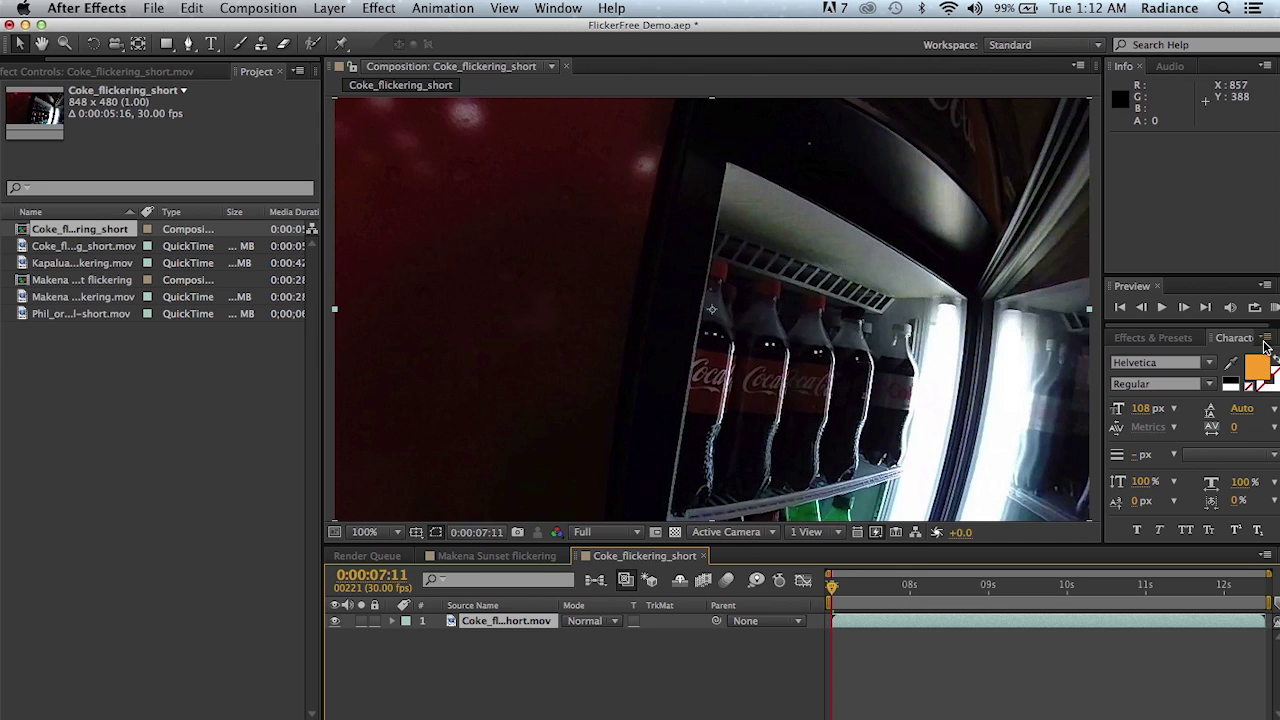
# Step: RAM-preview the untreated Coke fridge clip, caching 96 of 166 frames
pyautogui.click(1273, 309)
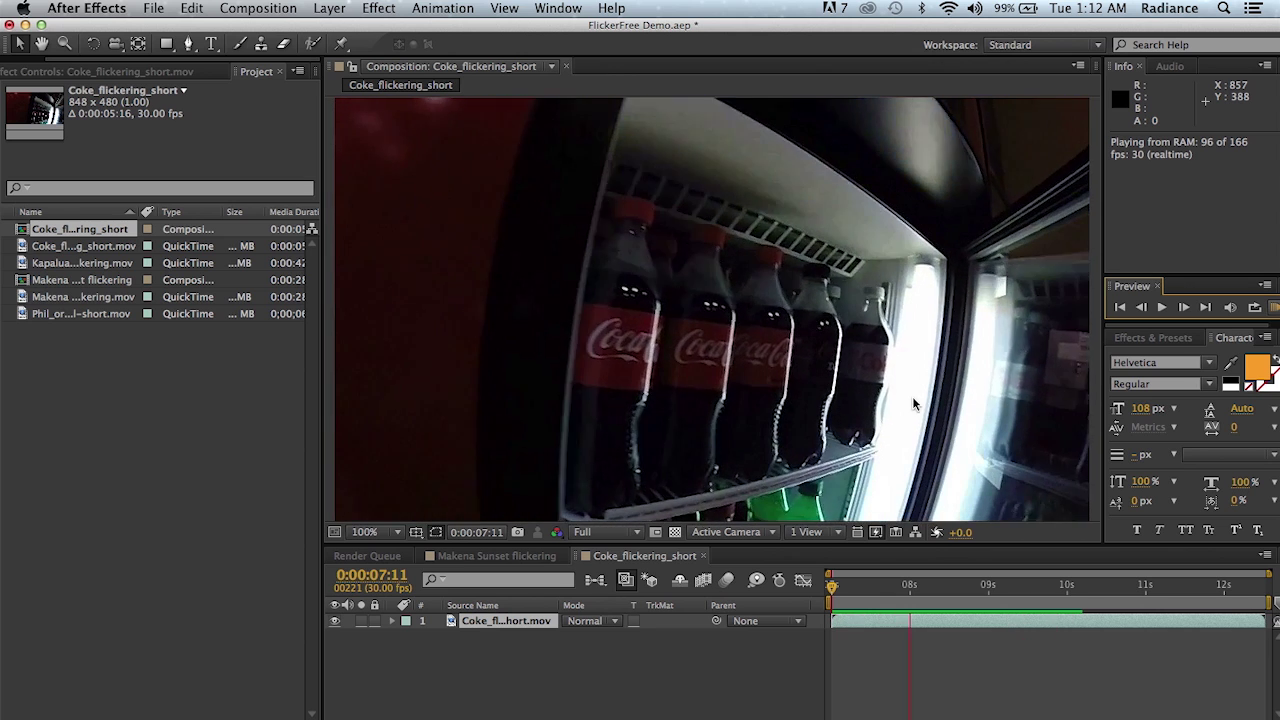
pyautogui.press('space')
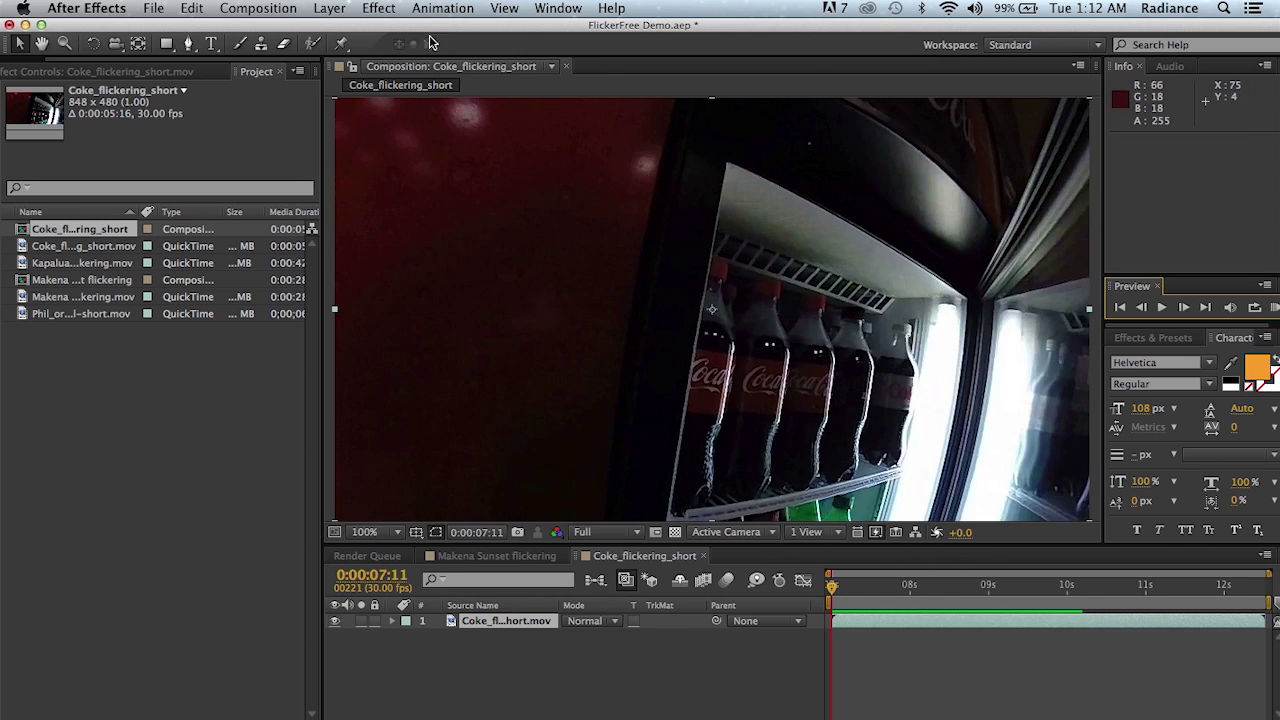
# Step: Apply Flicker Free to the Coke clip with type Slow/Regular Motion – Alternate
pyautogui.click(379, 12)
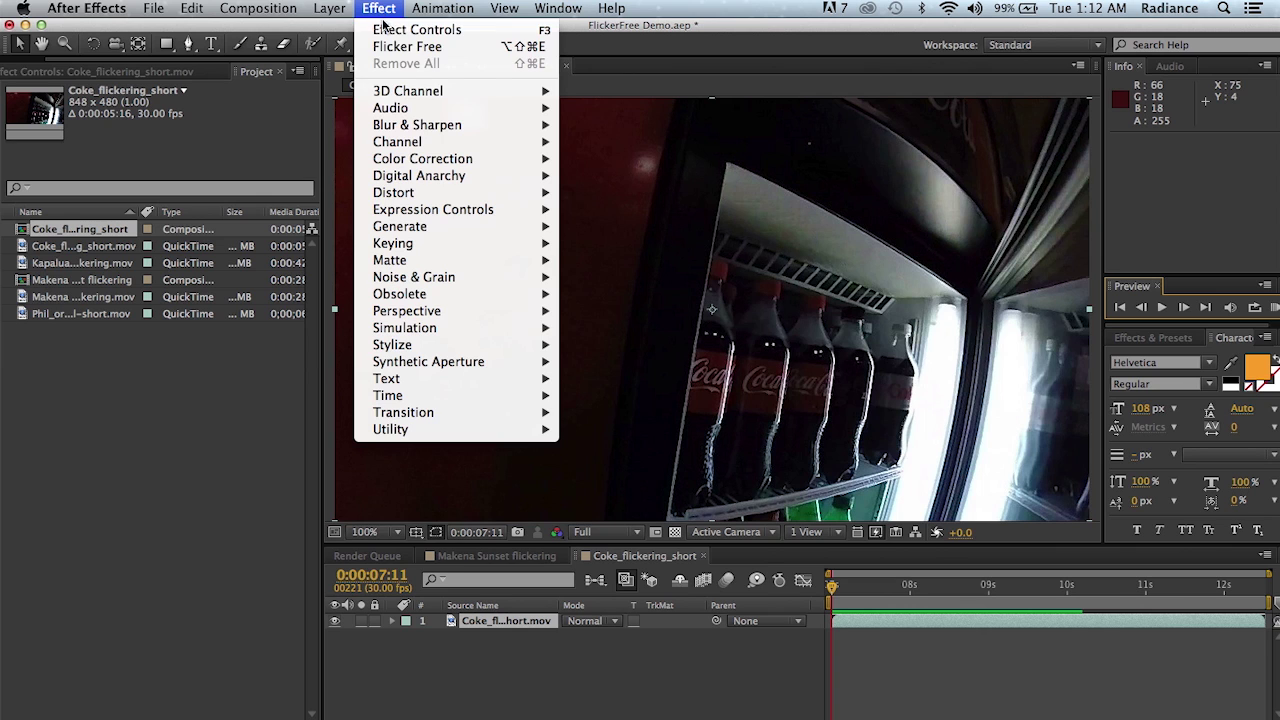
pyautogui.click(440, 46)
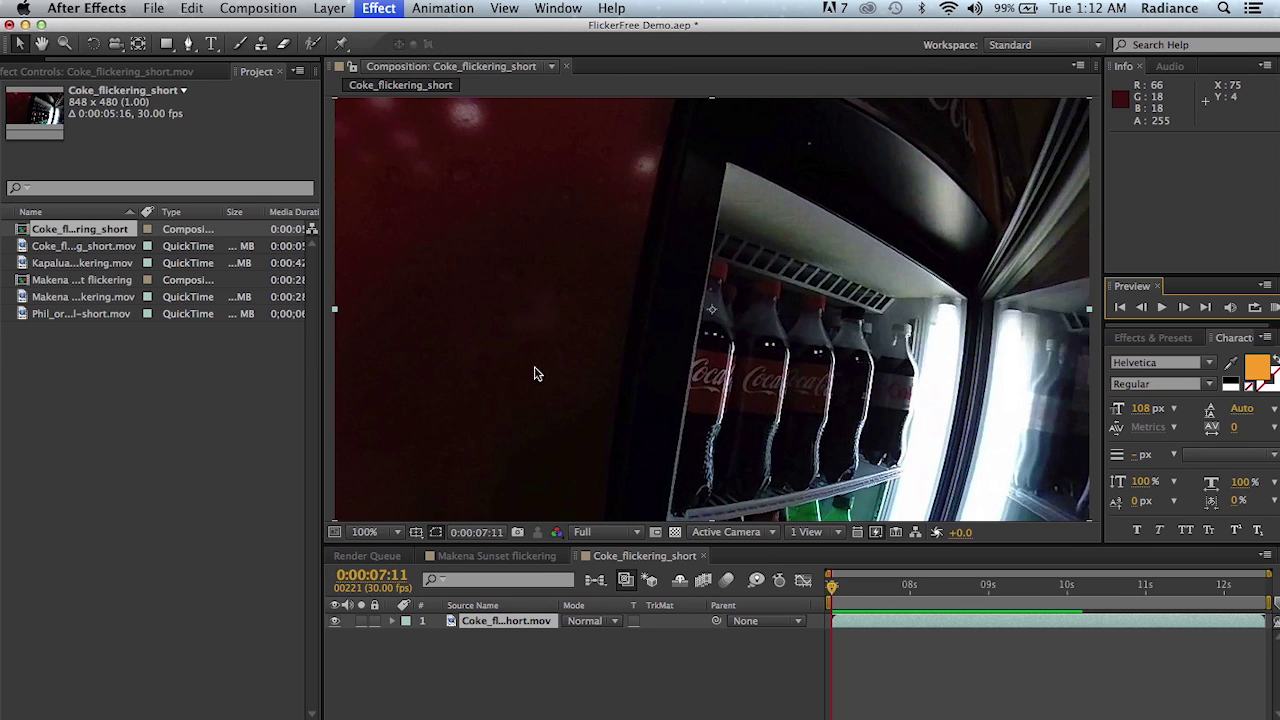
pyautogui.click(238, 152)
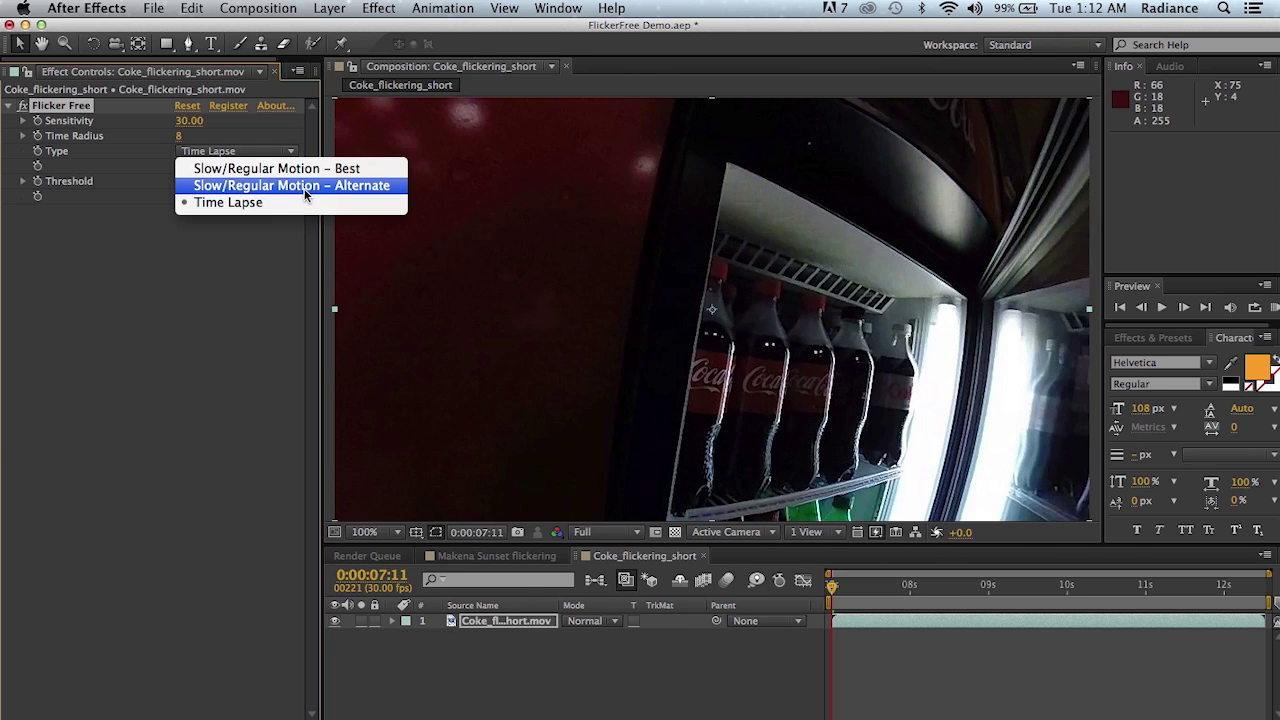
pyautogui.click(360, 188)
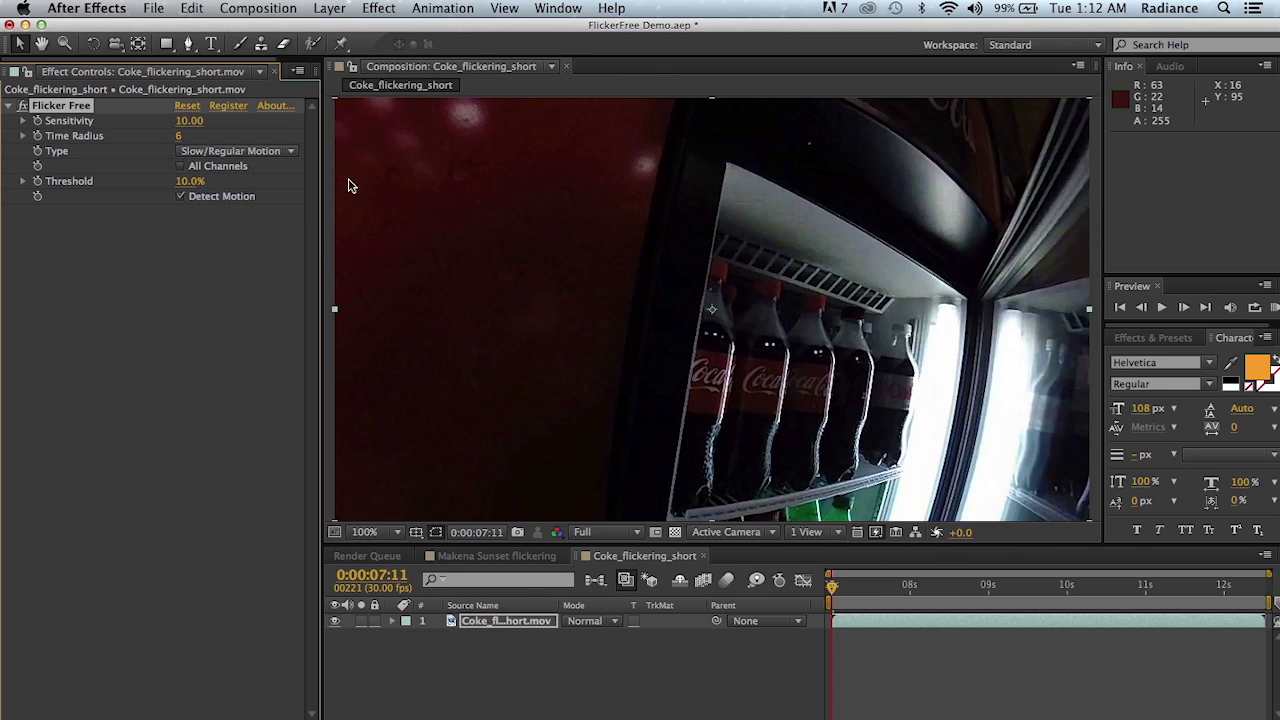
pyautogui.click(265, 153)
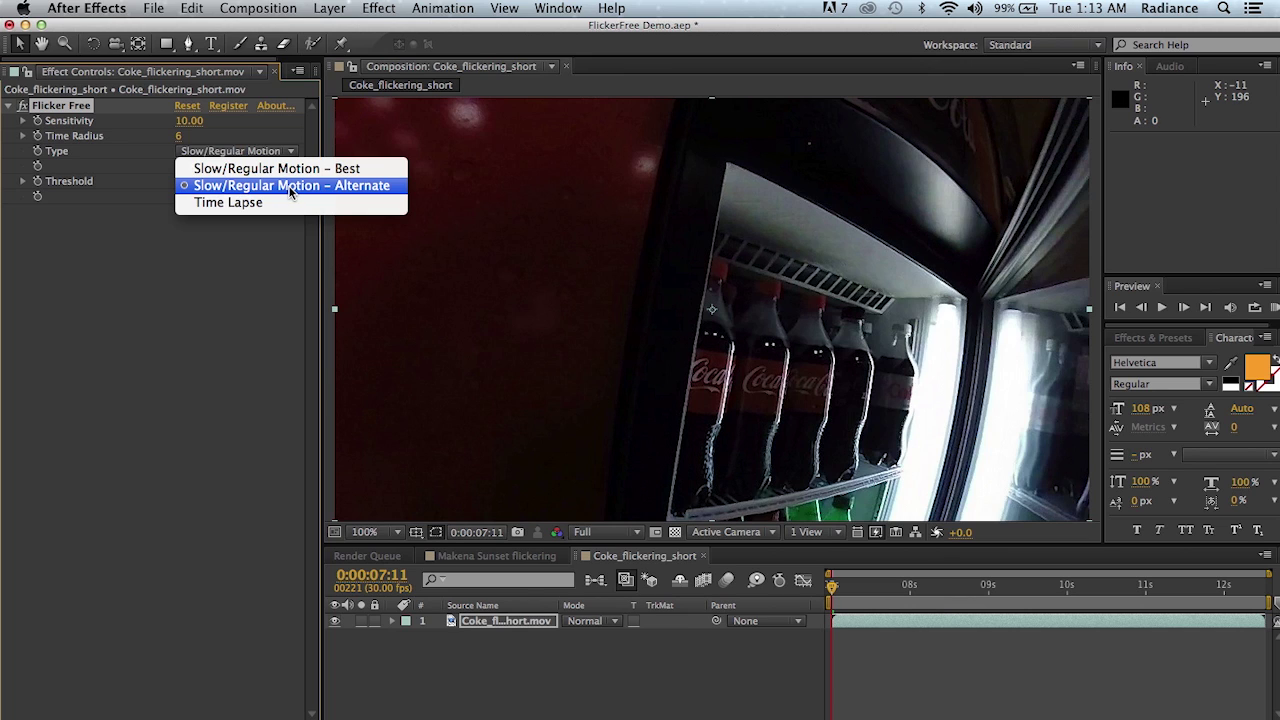
pyautogui.click(290, 190)
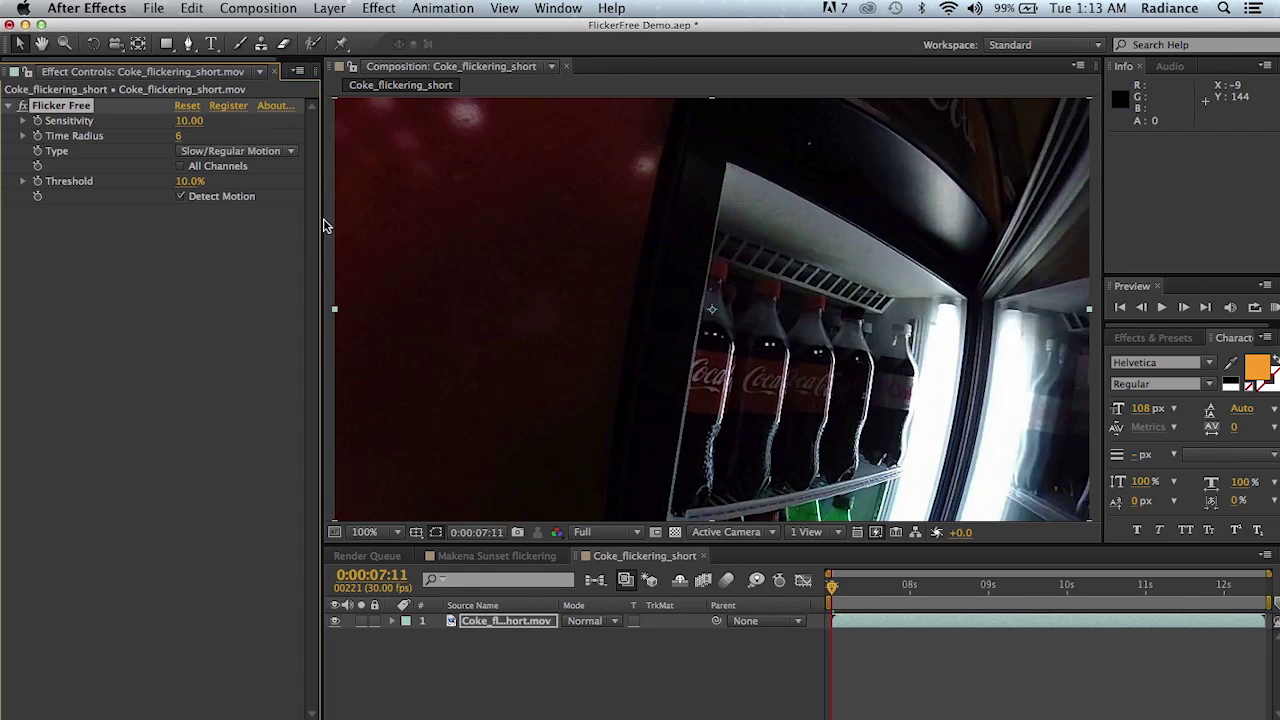
# Step: Leave the Type unchanged and raise Flicker Free's Threshold on the Coke clip to 20%
pyautogui.click(255, 152)
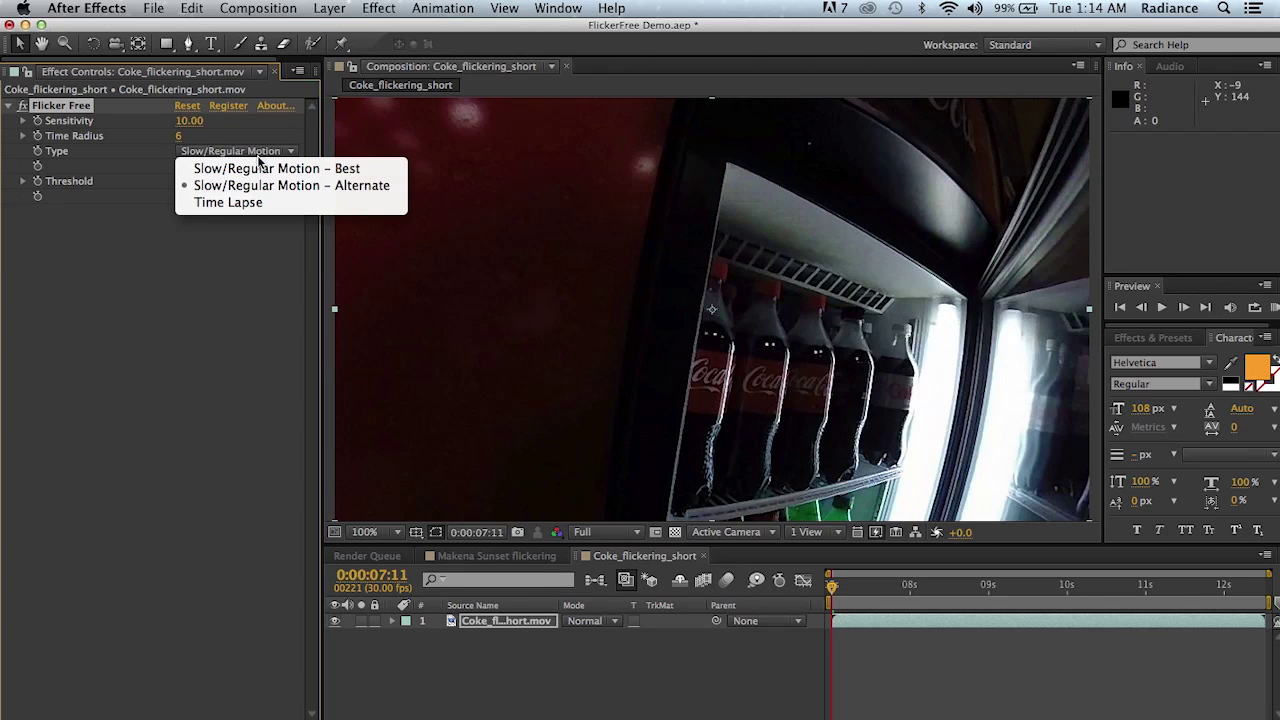
pyautogui.click(212, 277)
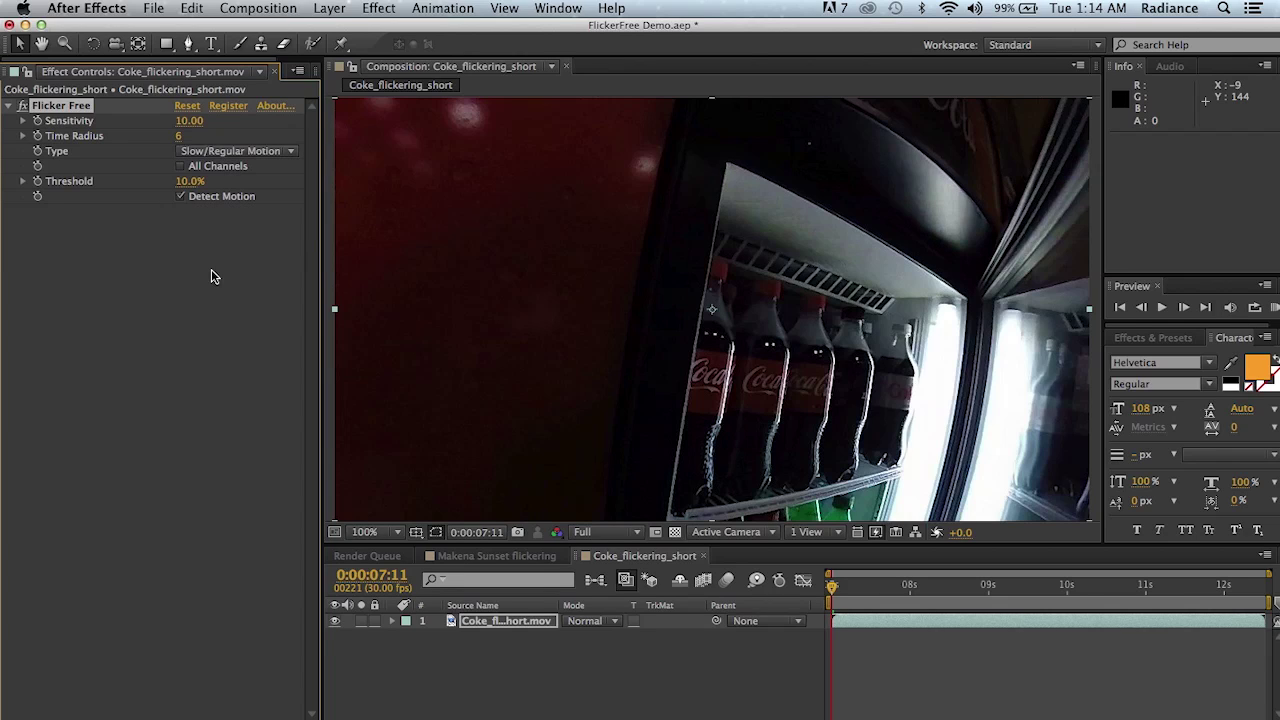
pyautogui.click(195, 186)
pyautogui.press('Return')
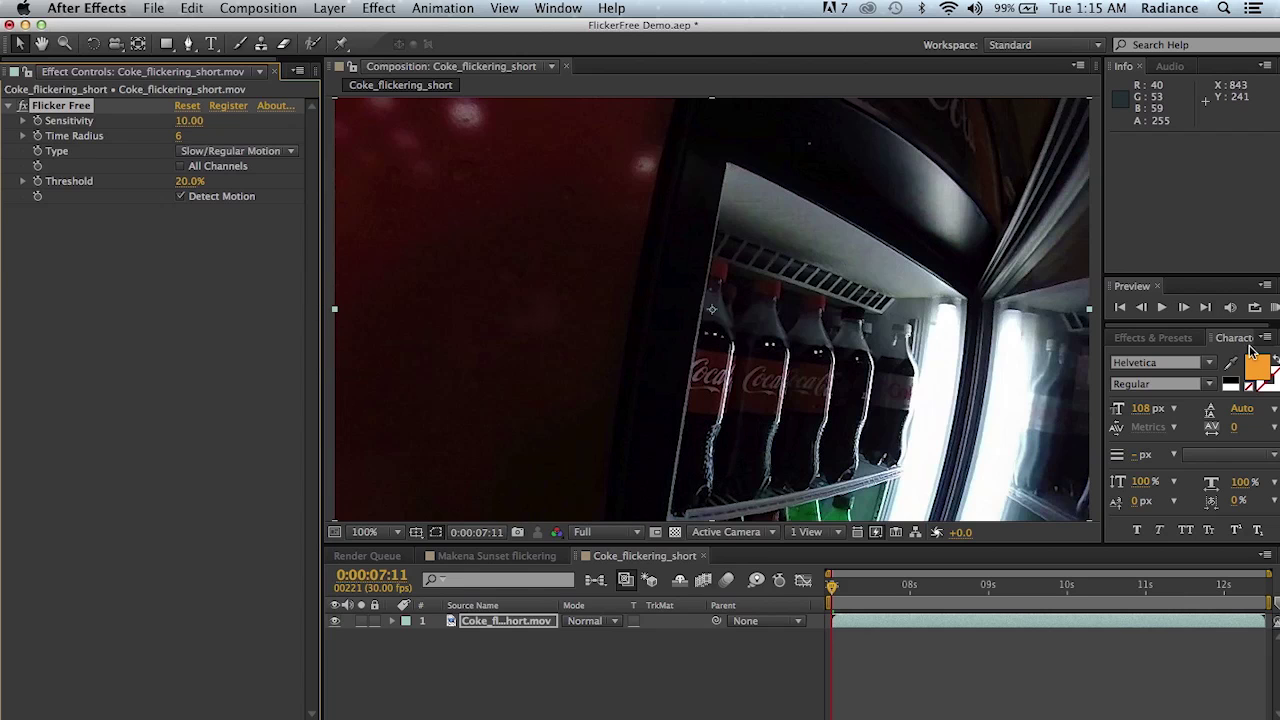
# Step: RAM preview the Flicker Free-treated Coke_flickering_short composition, stopping and replaying it to check the result
pyautogui.click(1275, 308)
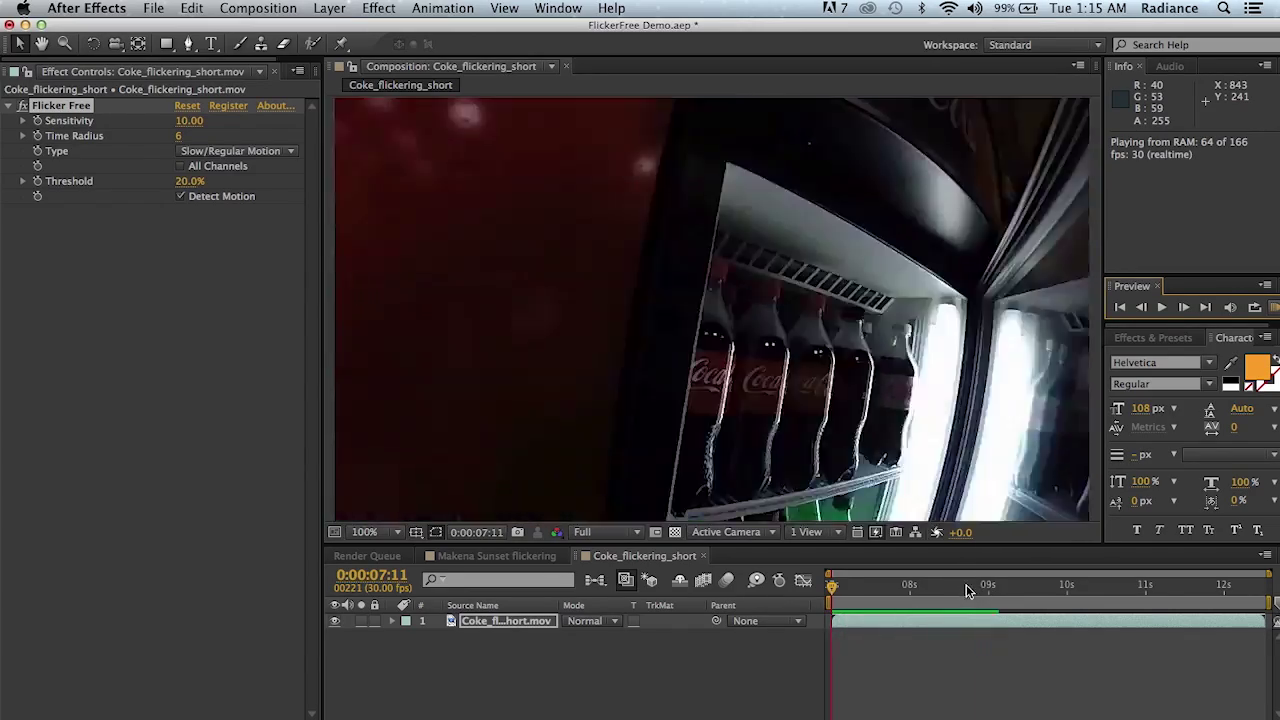
pyautogui.press('space')
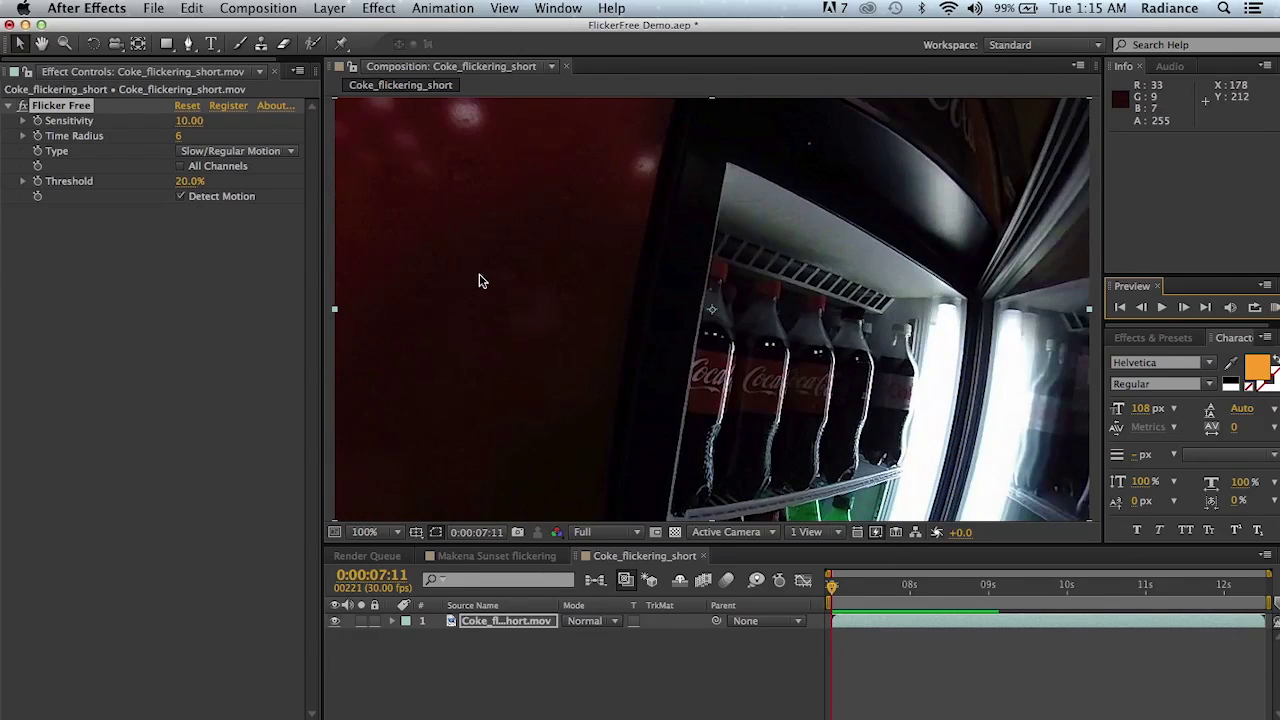
pyautogui.click(23, 110)
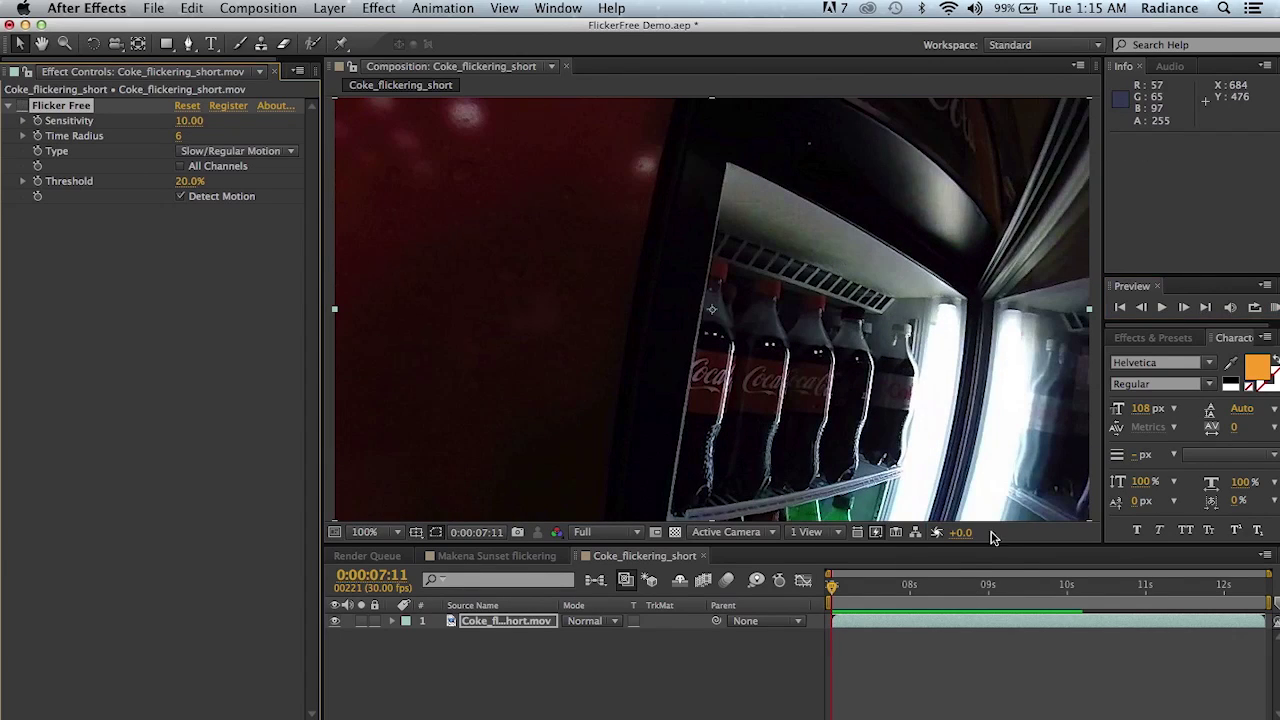
pyautogui.press('space')
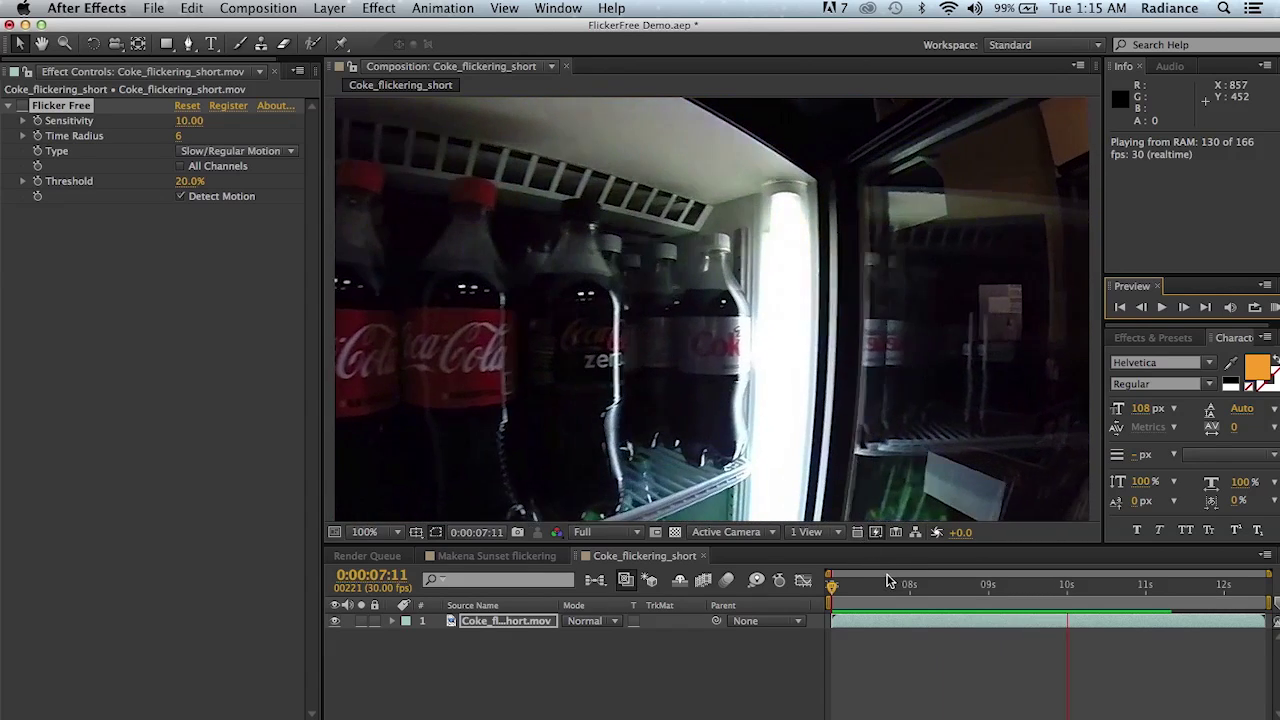
pyautogui.press('space')
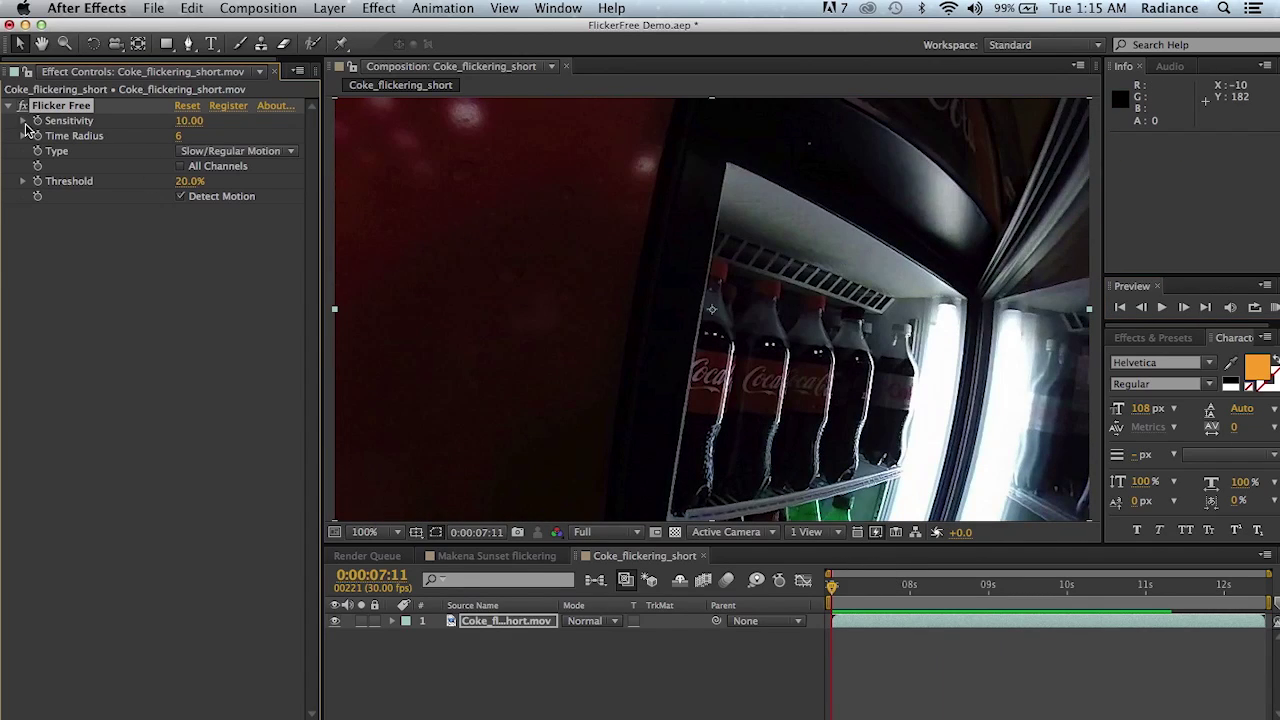
pyautogui.press('KP_0')
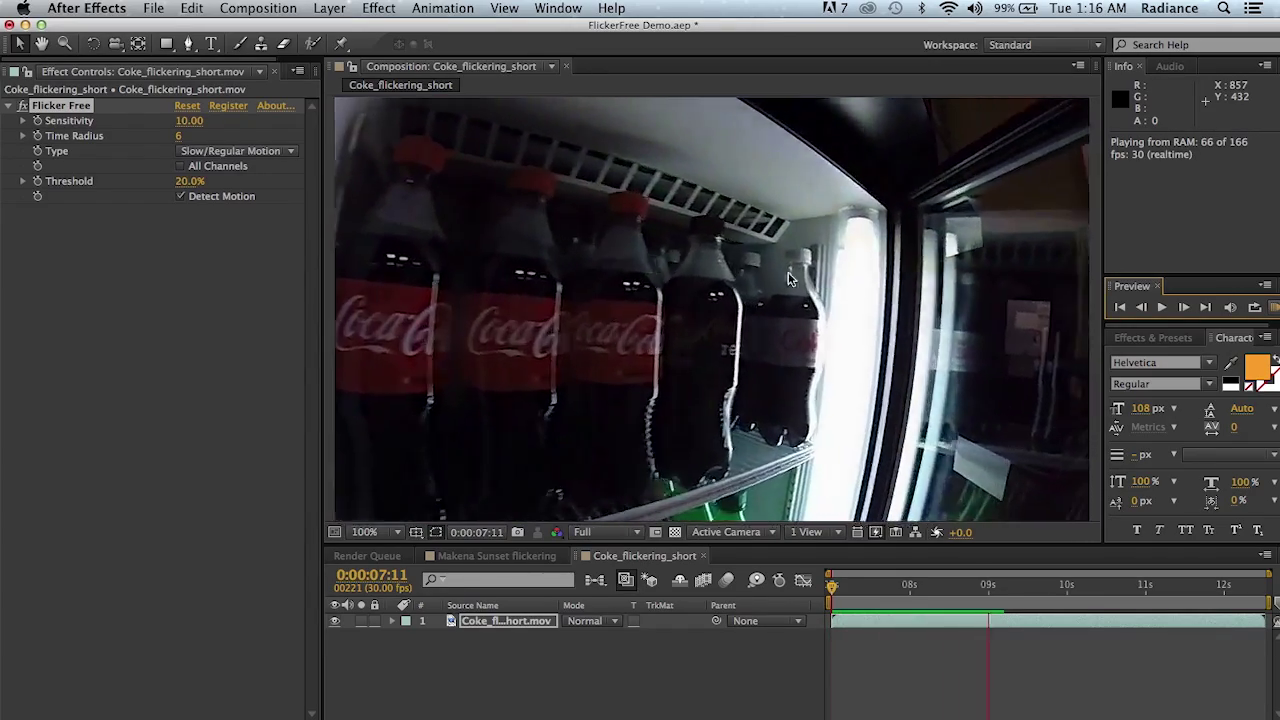
# Step: Stop the preview and set the Coke clip's Flicker Free Type to Time Lapse (Sensitivity 30, Time Radius 8)
pyautogui.click(953, 600)
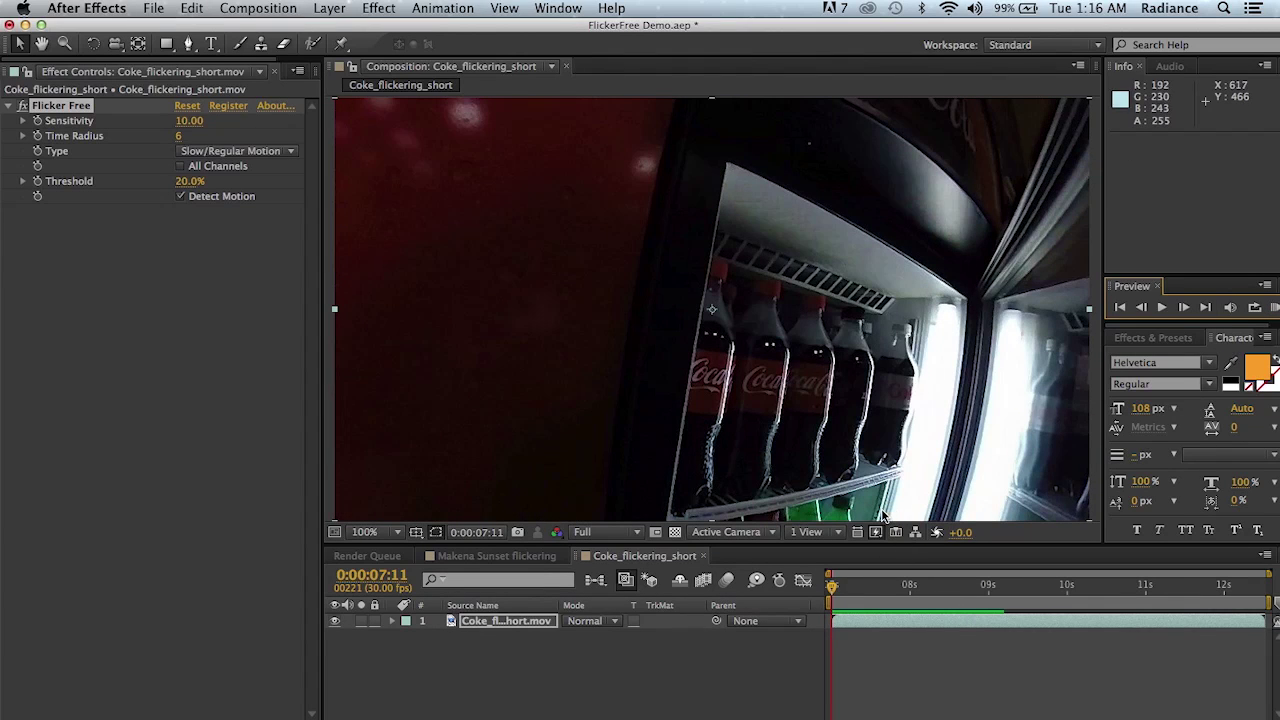
pyautogui.click(258, 153)
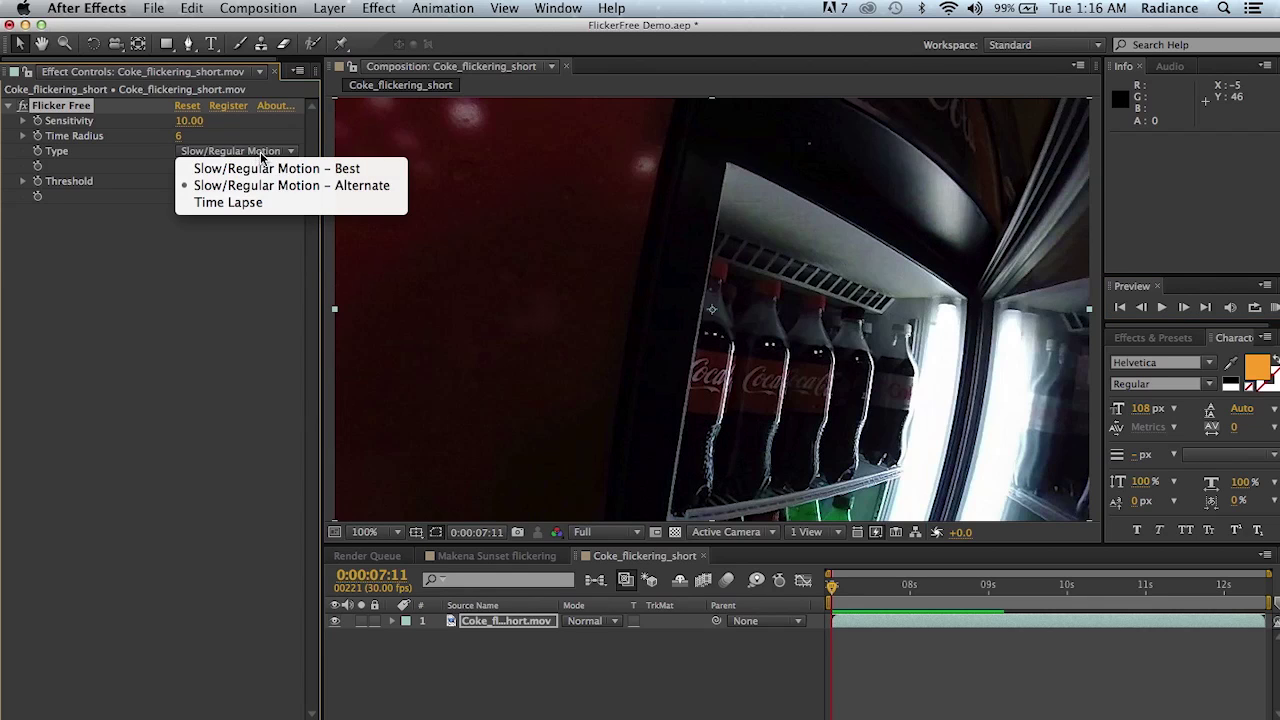
pyautogui.click(283, 205)
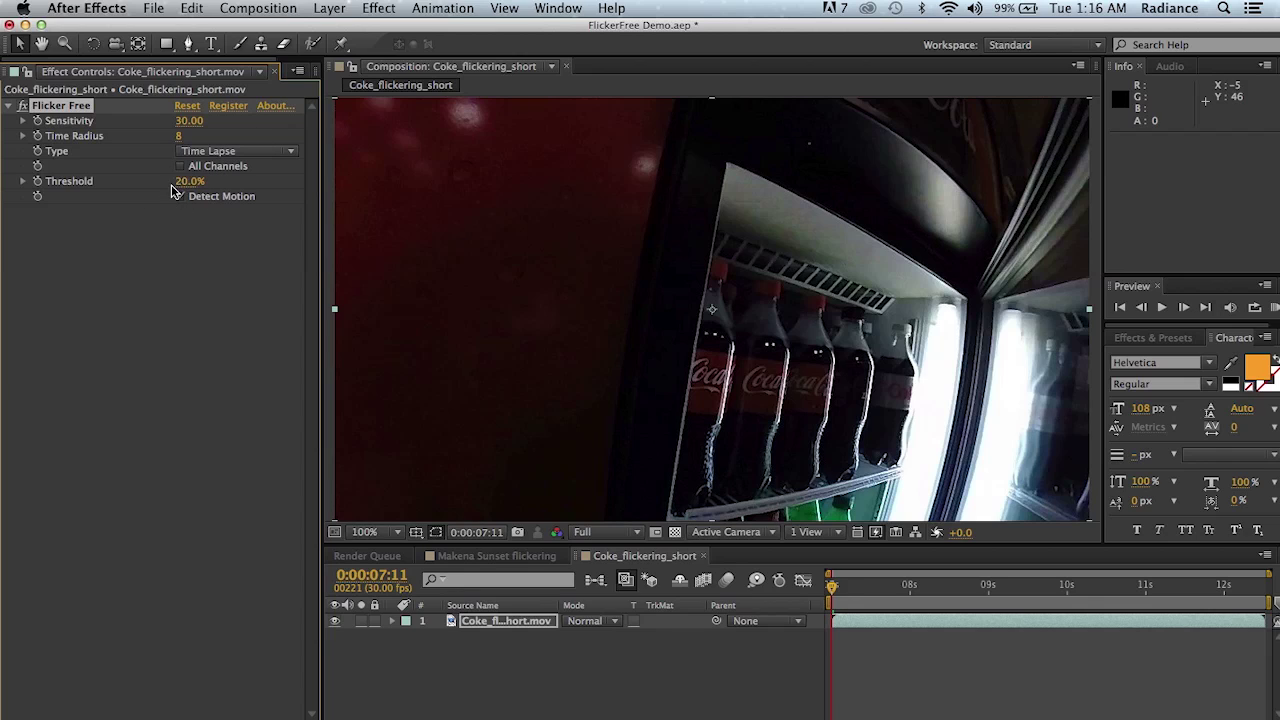
pyautogui.click(258, 151)
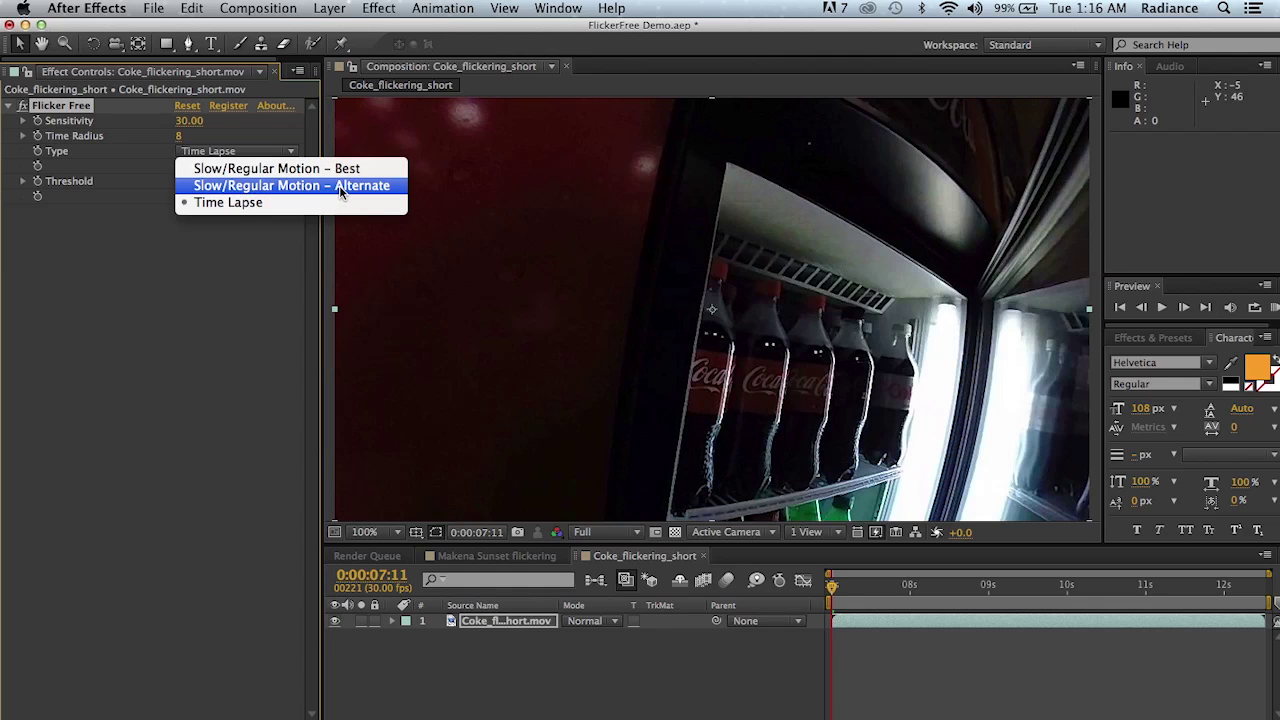
pyautogui.click(220, 308)
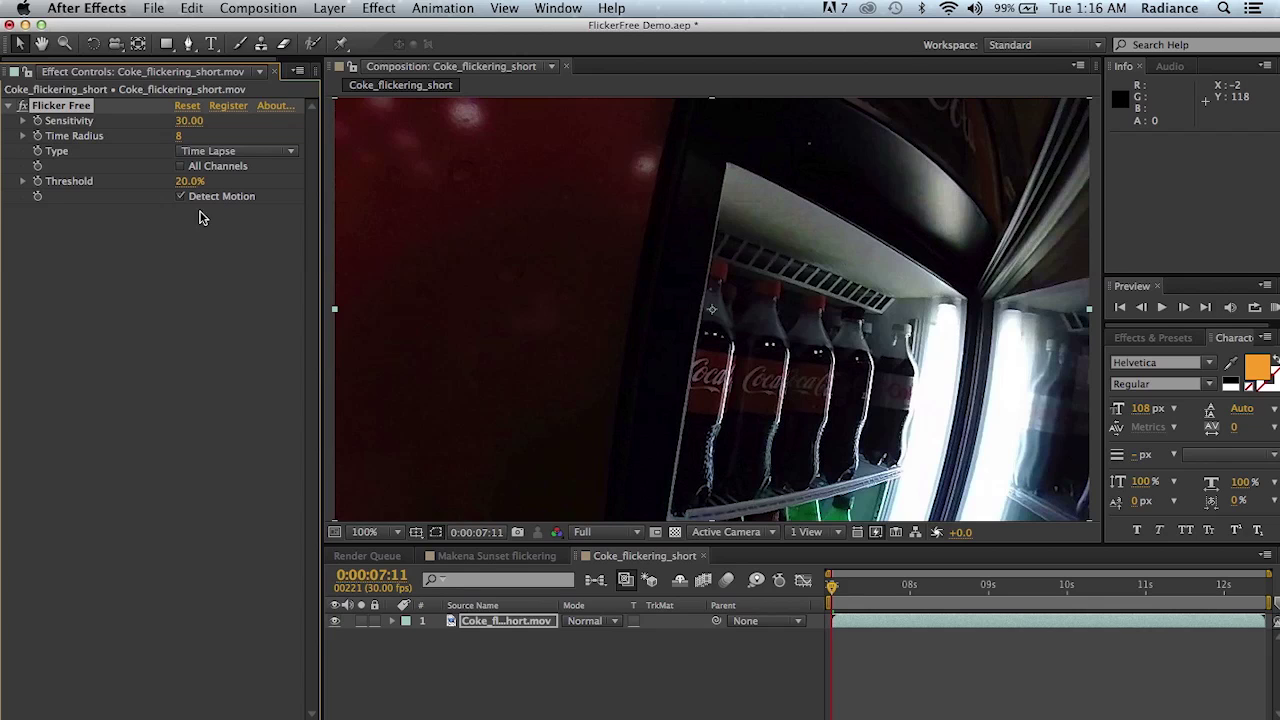
pyautogui.scroll(-3, 230, 66)
# Step: Build the Phil_orginal-short composition from the talking-head footage, view it at 50% and RAM preview it
pyautogui.click(257, 71)
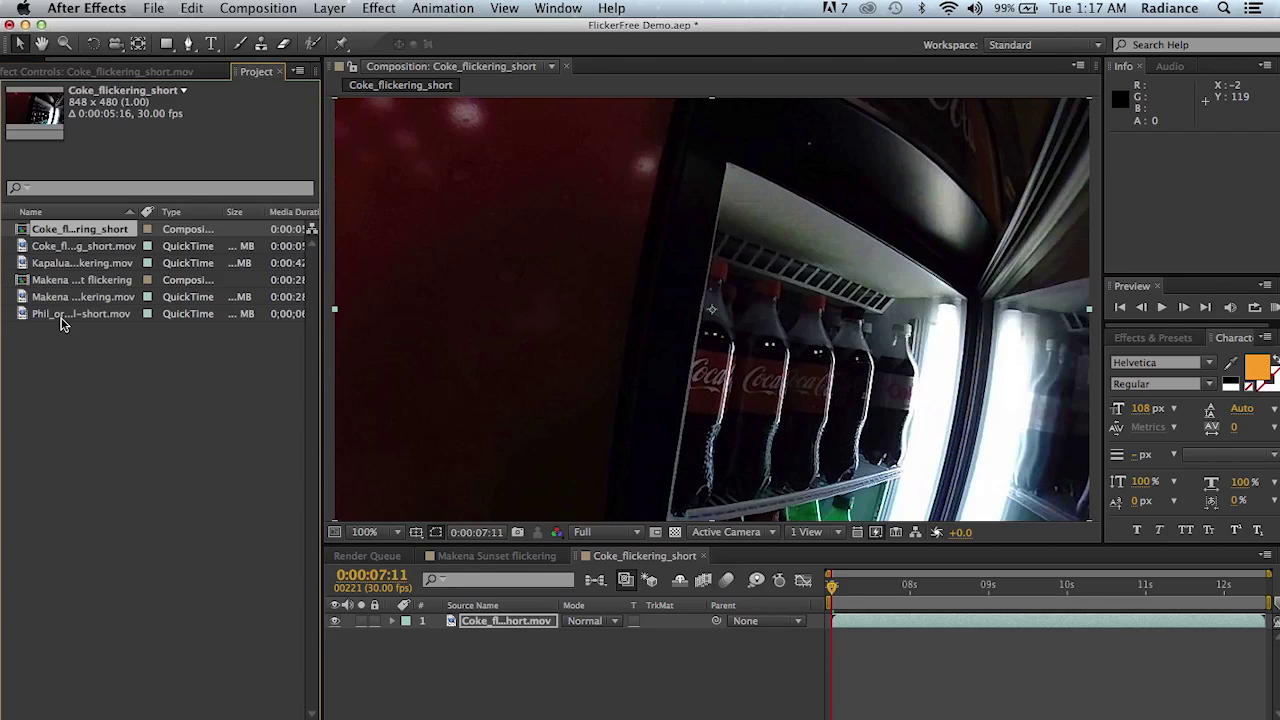
pyautogui.moveTo(85, 318); pyautogui.dragTo(58, 716)
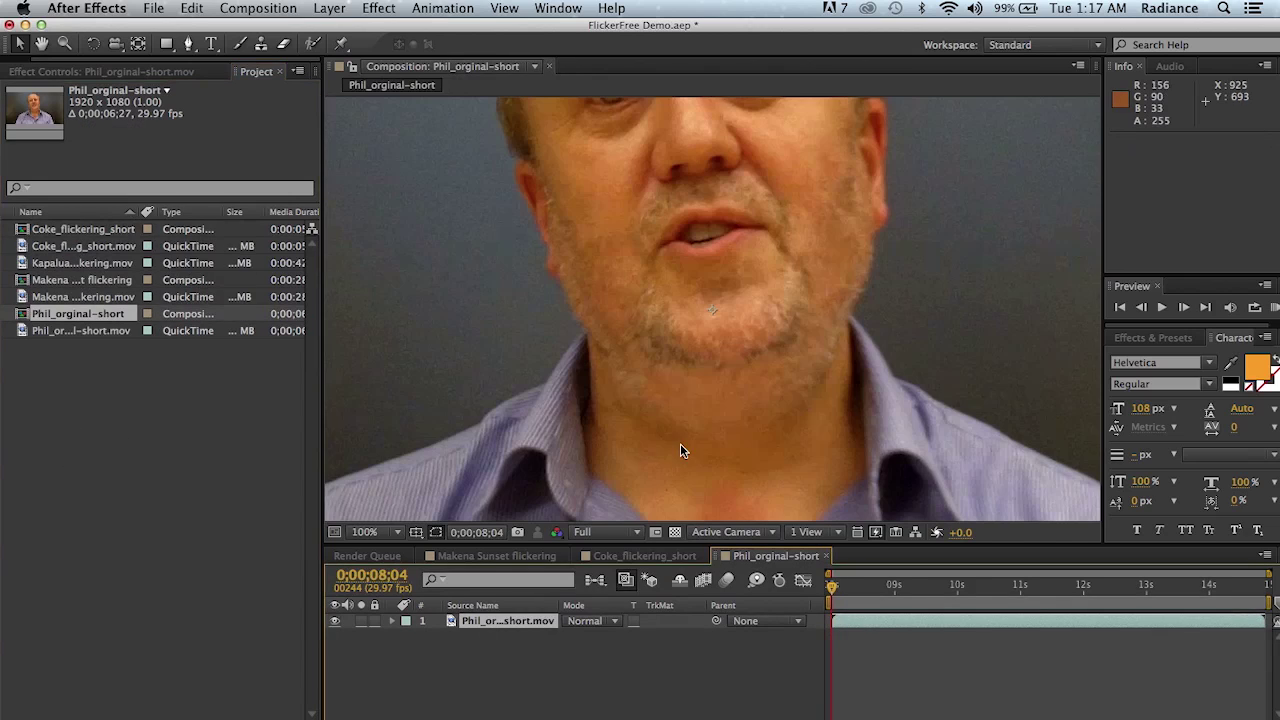
pyautogui.click(395, 535)
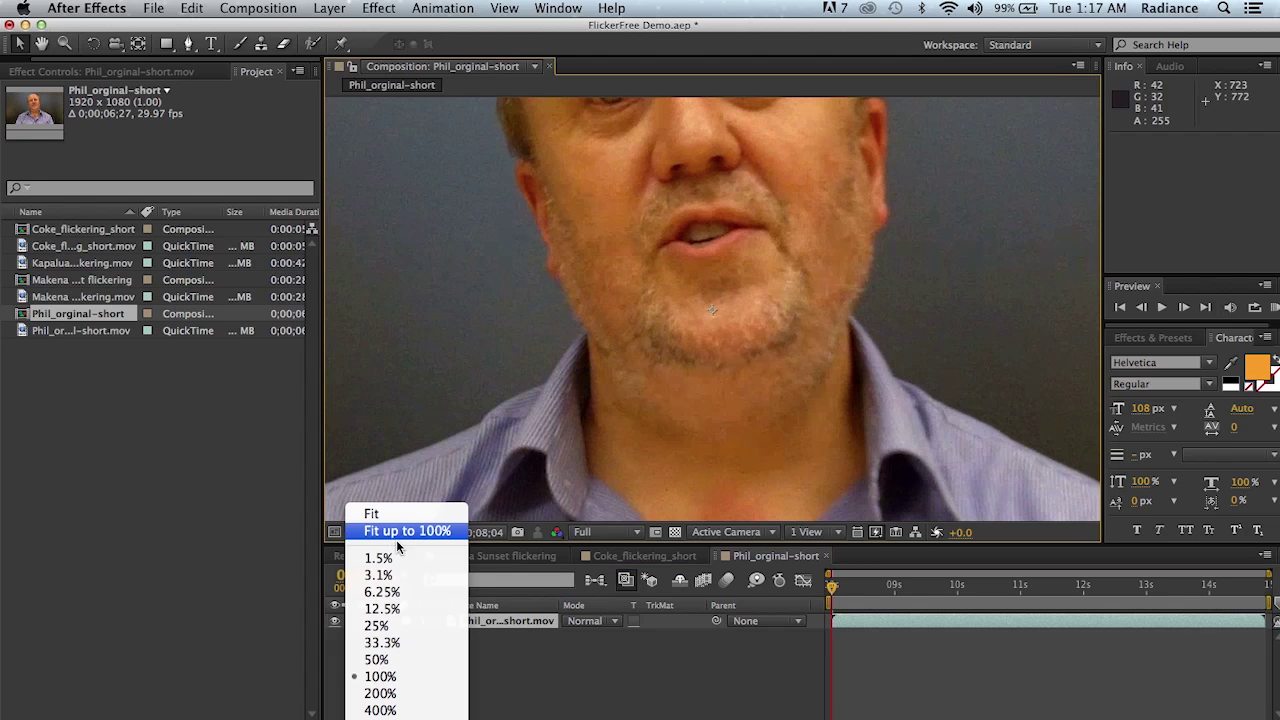
pyautogui.click(410, 662)
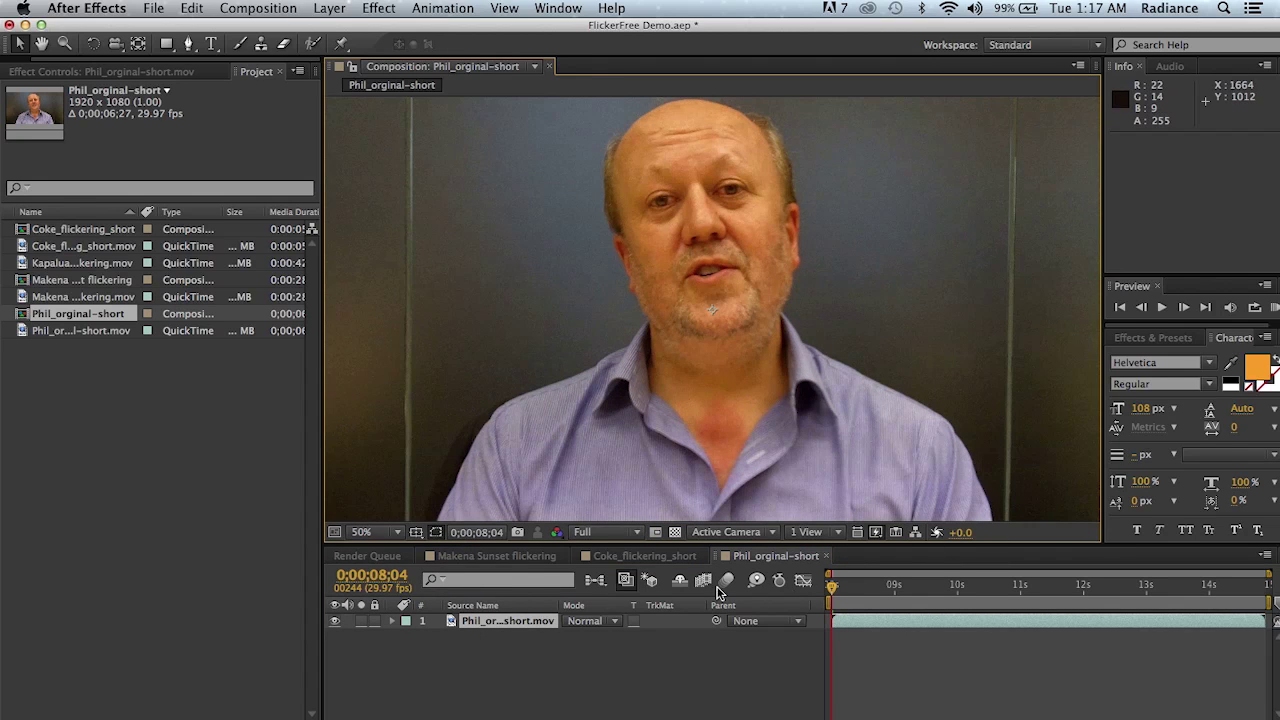
pyautogui.press('KP_0')
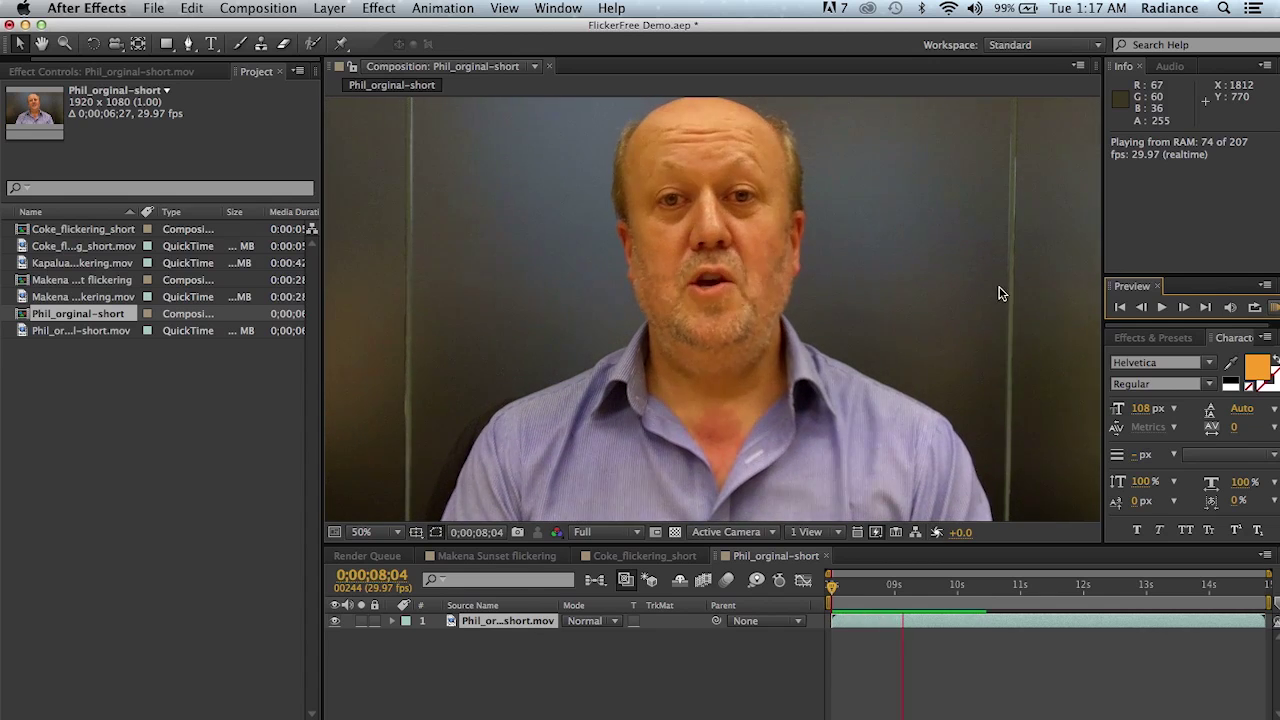
pyautogui.press('space')
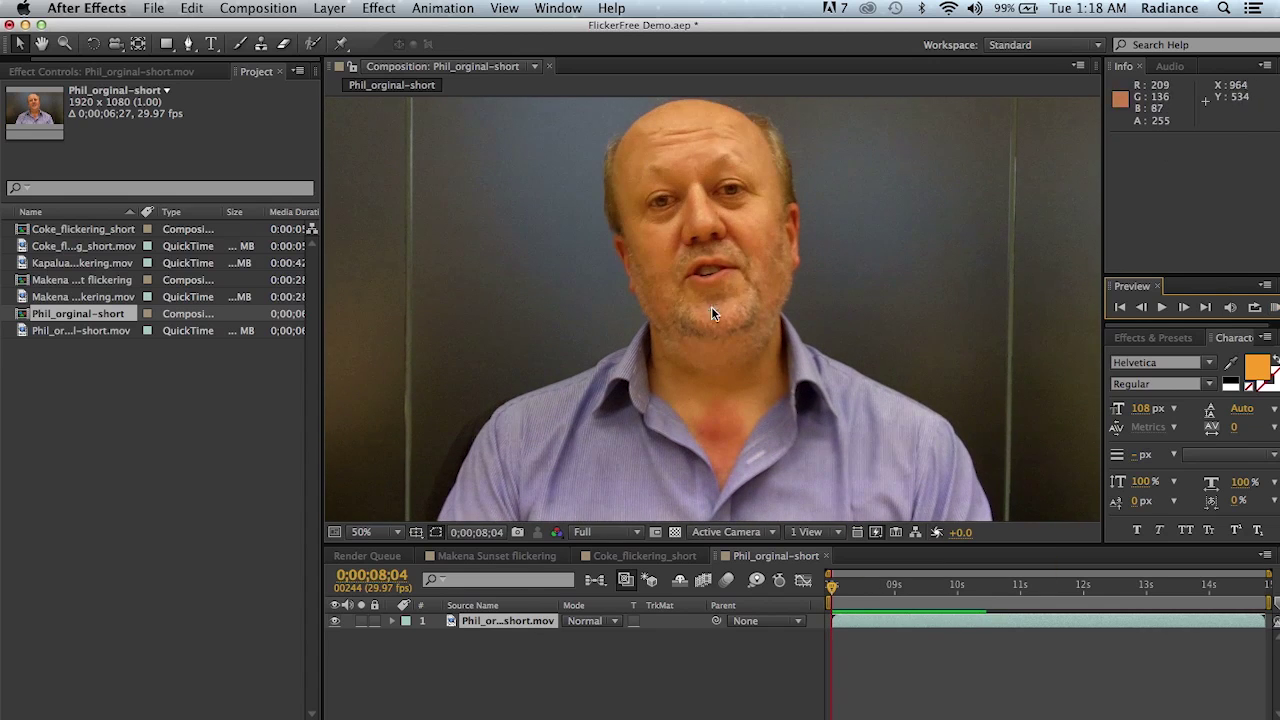
# Step: Add Digital Anarchy's Flicker Free to the talking-head clip in Slow/Regular Motion – Alternate mode and preview it
pyautogui.click(378, 9)
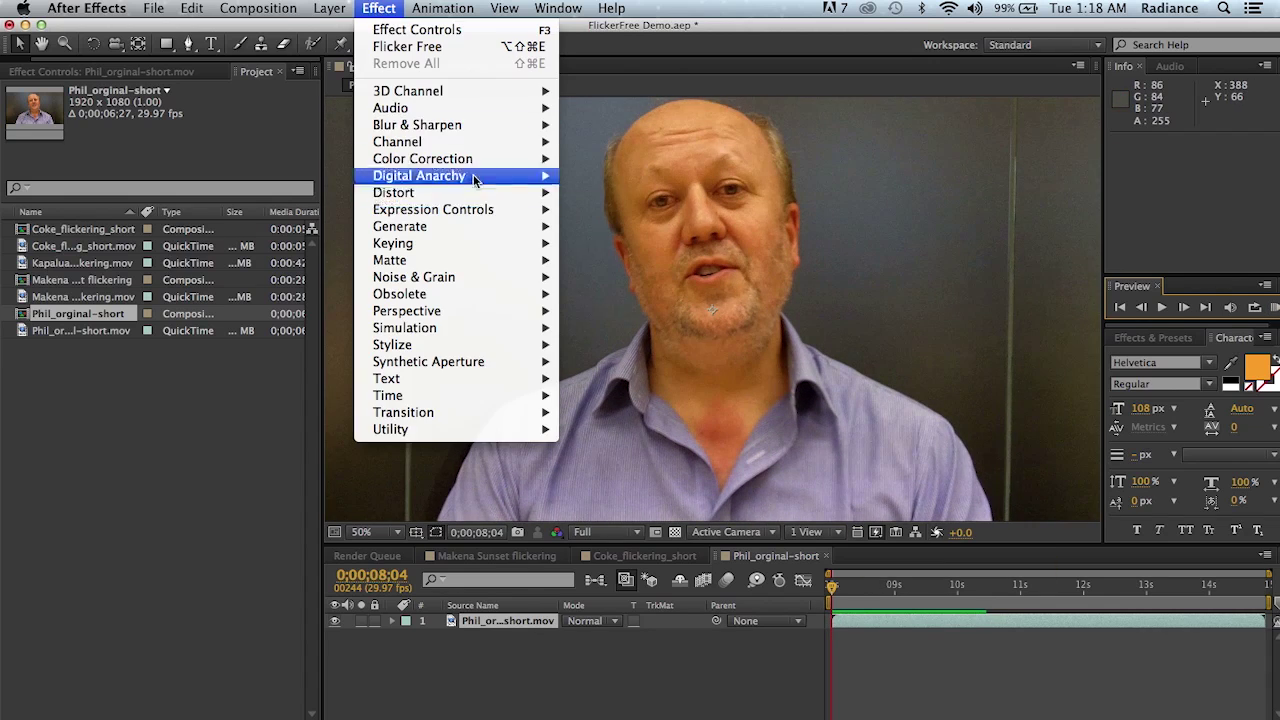
pyautogui.moveTo(503, 176)
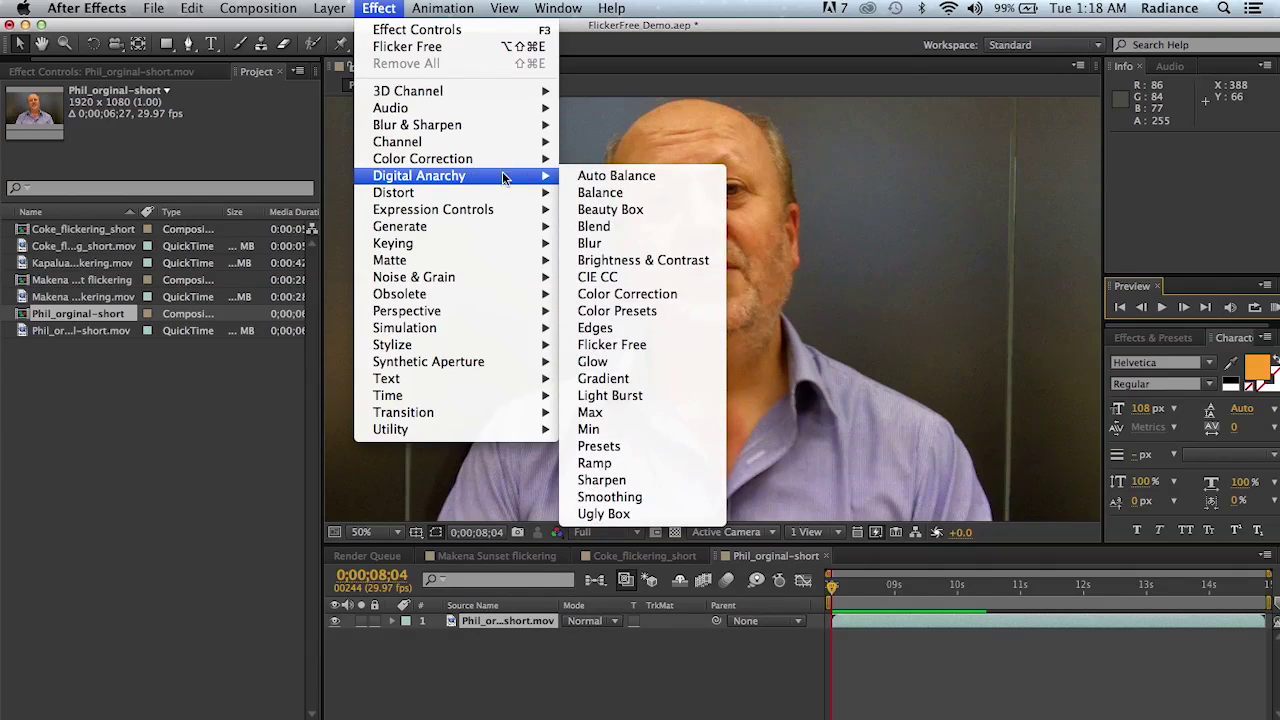
pyautogui.click(657, 345)
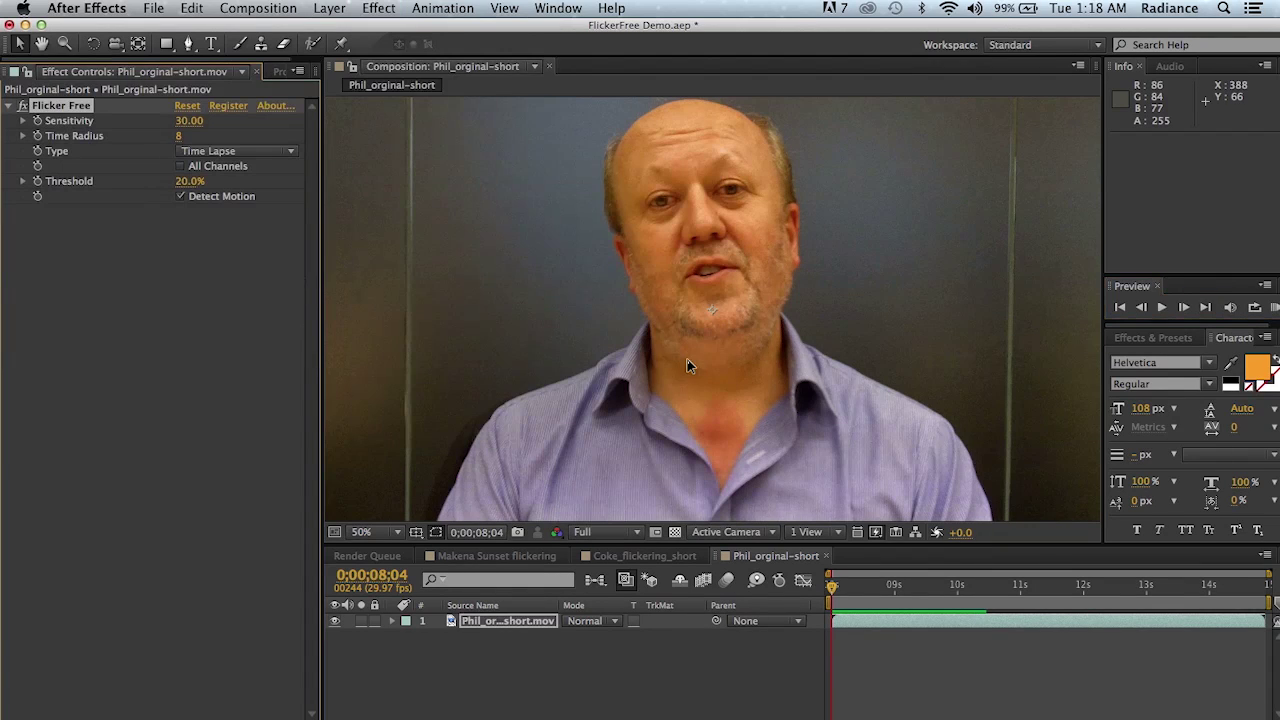
pyautogui.click(252, 151)
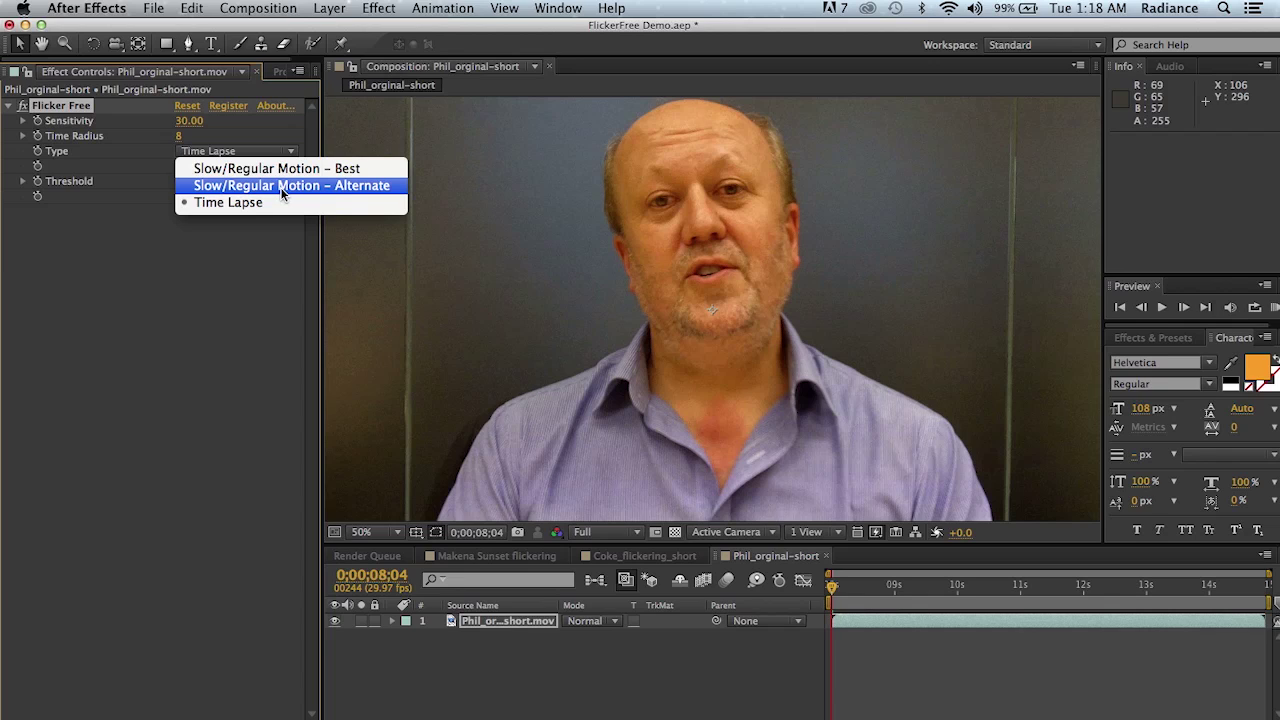
pyautogui.click(342, 185)
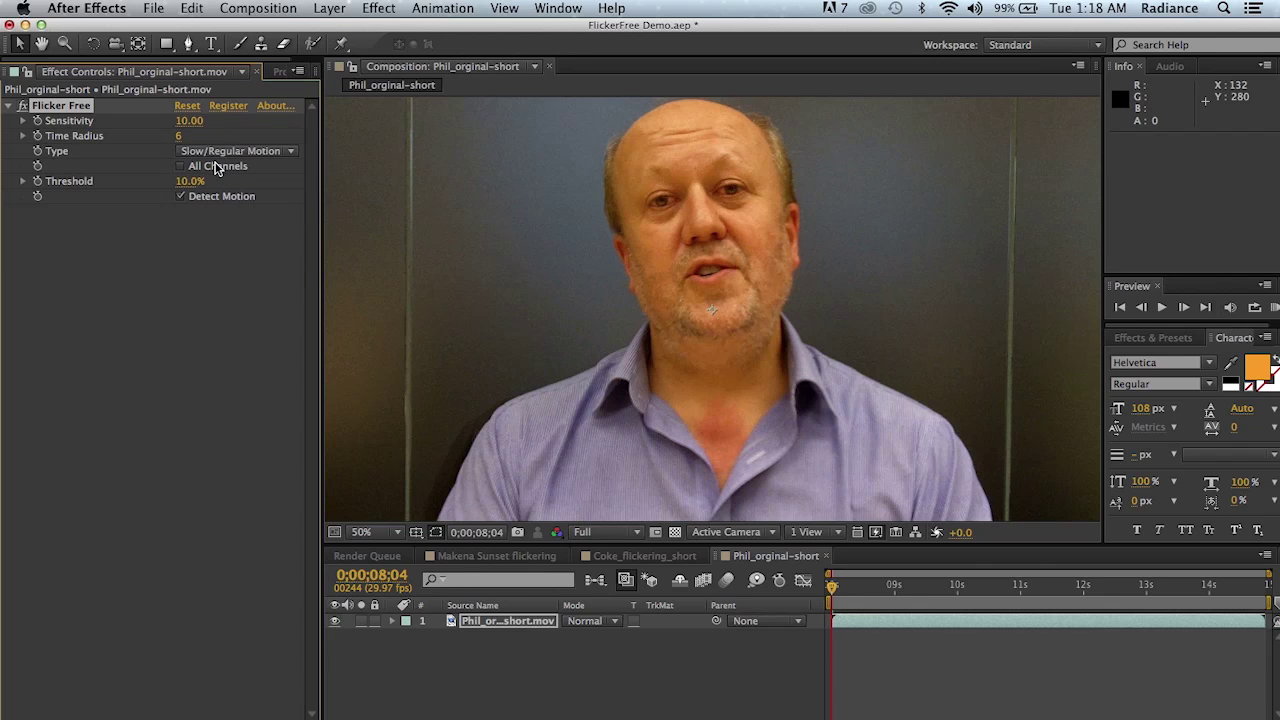
pyautogui.click(1274, 310)
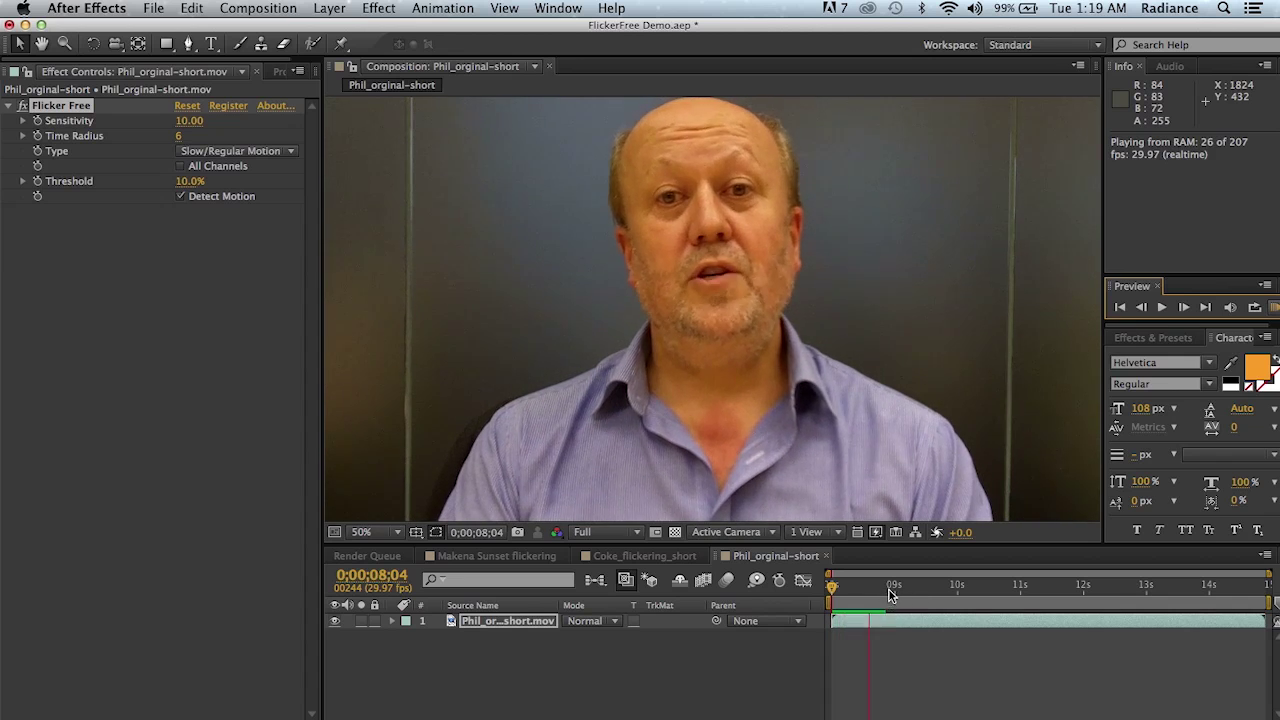
# Step: Stop the talking-head preview and review the Type list, keeping Slow/Regular Motion – Alternate
pyautogui.click(238, 155)
pyautogui.click(250, 155)
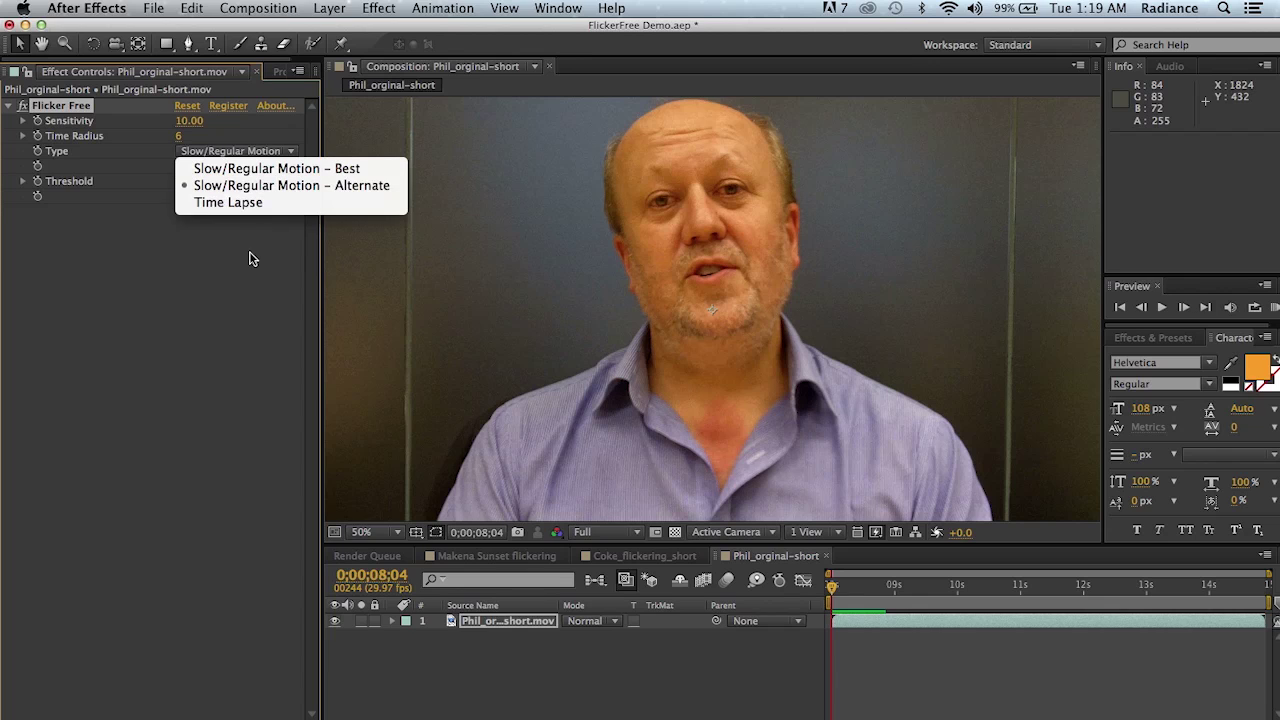
pyautogui.click(212, 335)
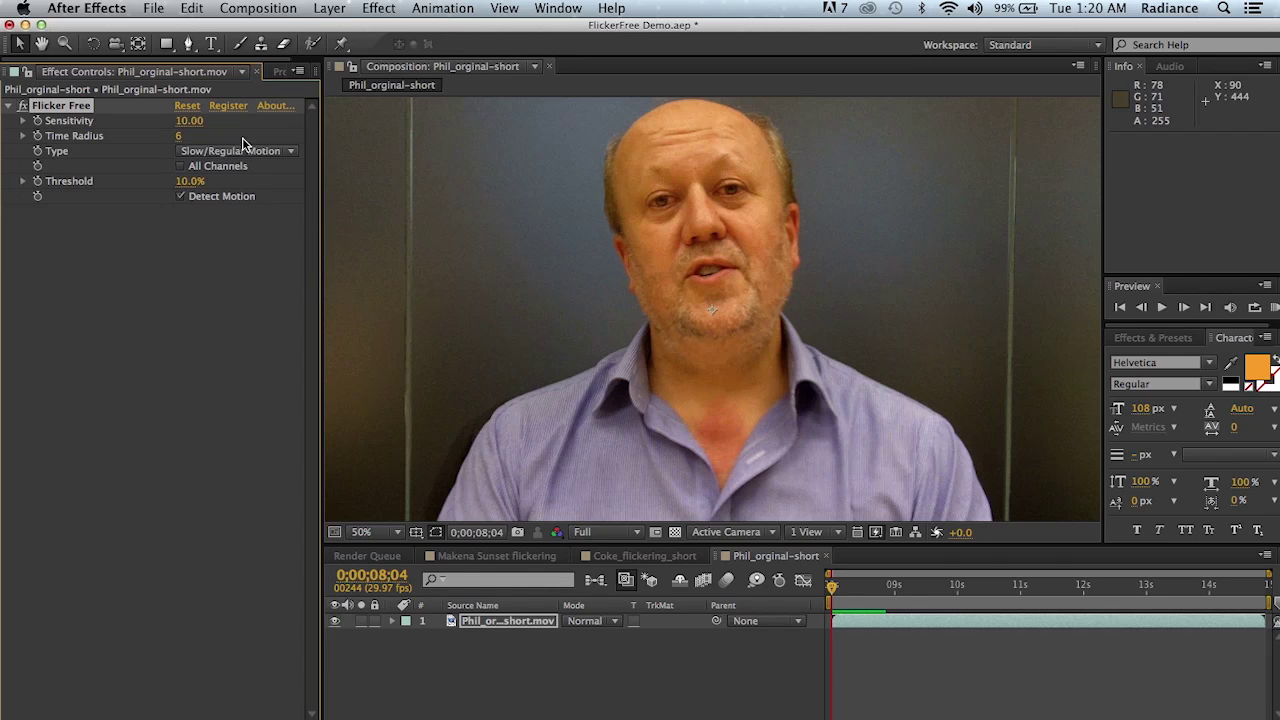